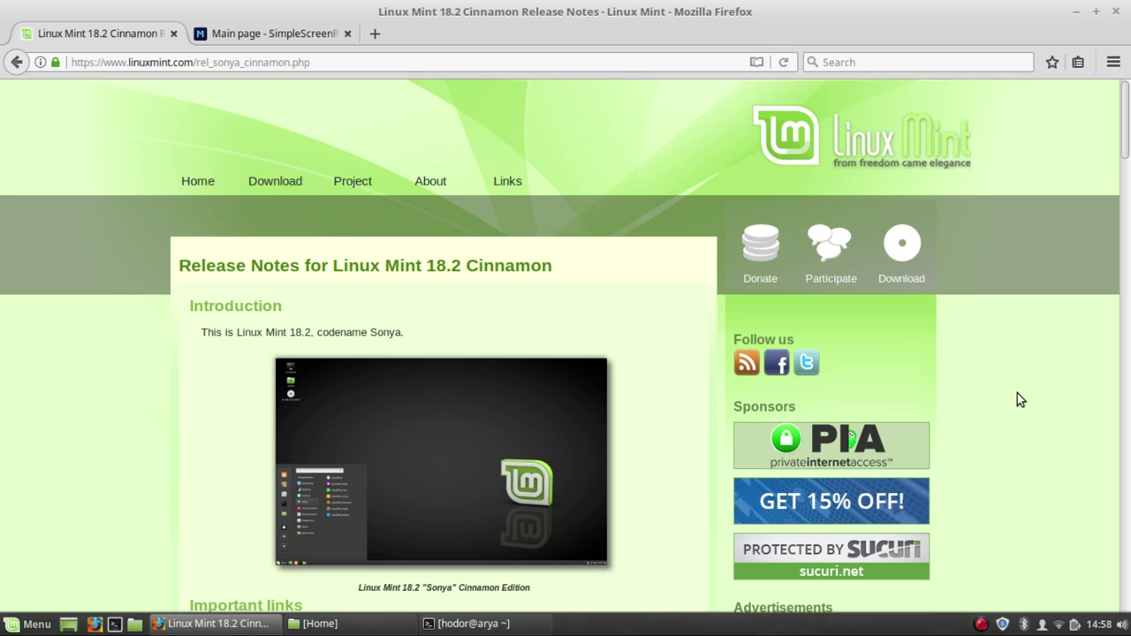
Step: Scroll down and back up through the Linux Mint 18.2 Cinnamon release notes in Firefox
{"action": "scroll", "coordinate": [1017, 393], "scroll_direction": "down", "scroll_amount": 3}
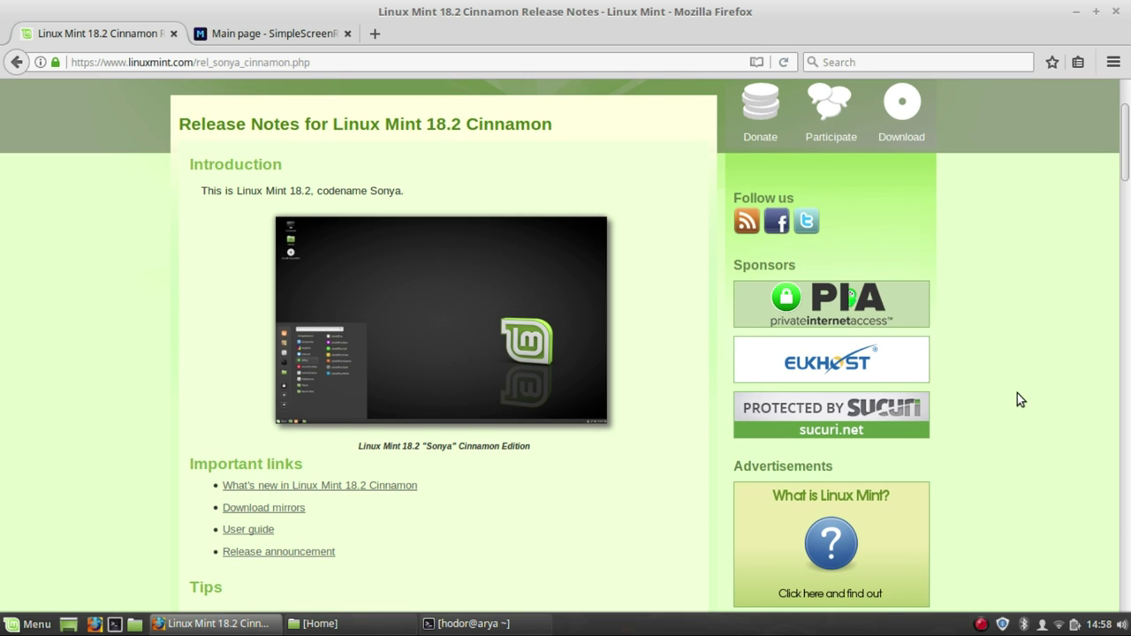
{"action": "scroll", "coordinate": [1017, 393], "scroll_direction": "down", "scroll_amount": 1}
{"action": "scroll", "coordinate": [1017, 393], "scroll_direction": "down", "scroll_amount": 8}
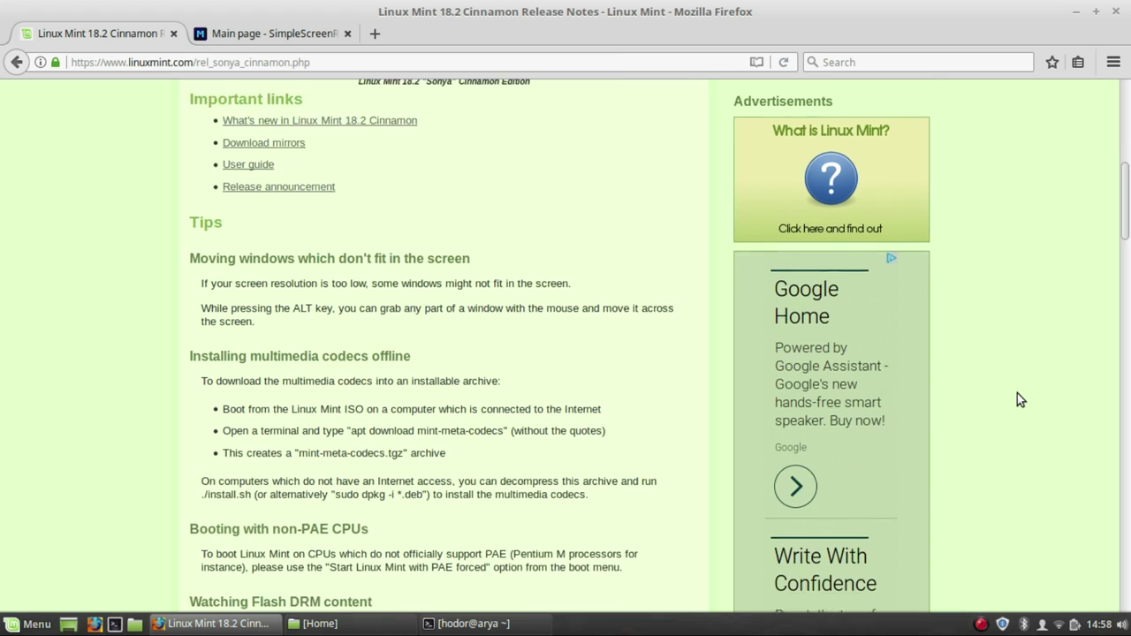
{"action": "scroll", "coordinate": [1016, 394], "scroll_direction": "up", "scroll_amount": 11}
{"action": "scroll", "coordinate": [1016, 400], "scroll_direction": "up", "scroll_amount": 1}
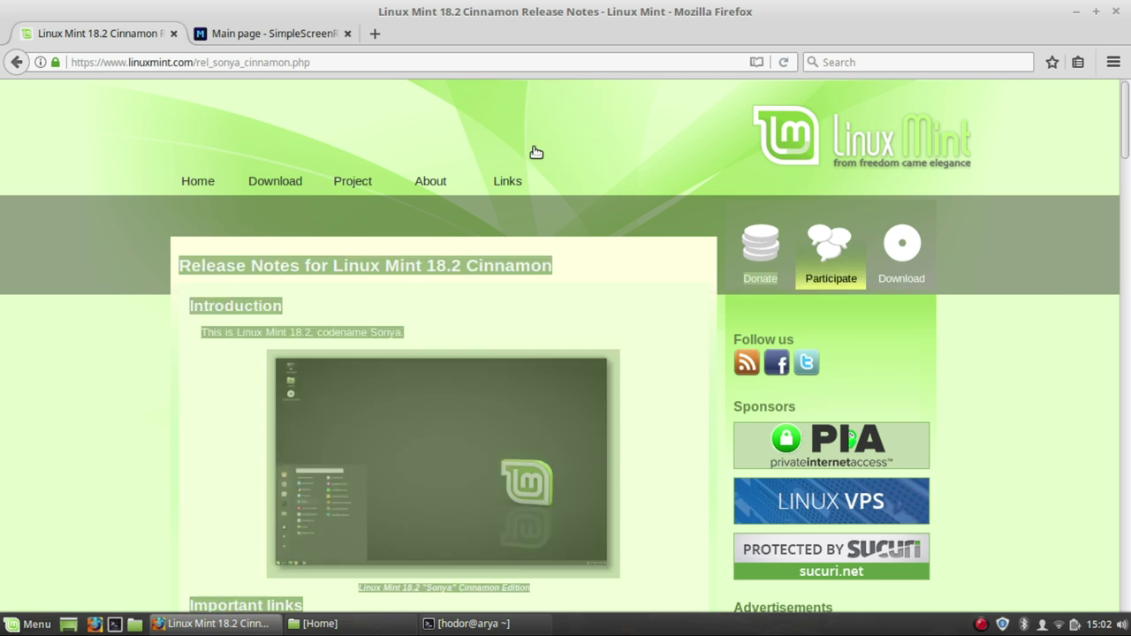
Step: Review the SimpleScreenRecorder main page, then close its tab, leaving only the release notes
{"action": "left_click", "coordinate": [290, 35]}
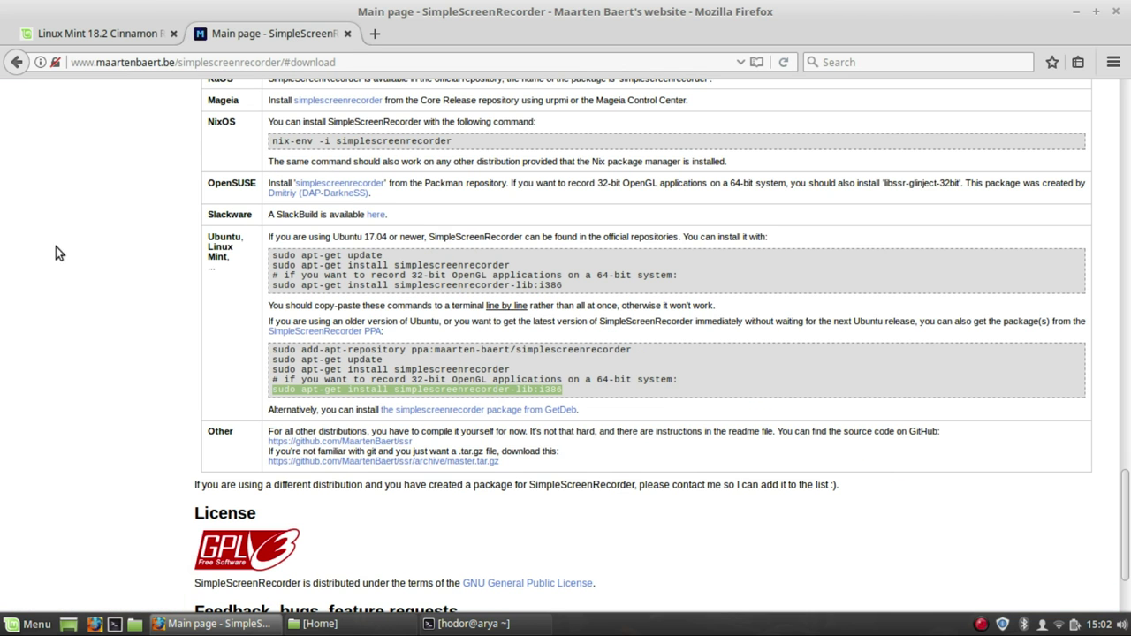
{"action": "scroll", "coordinate": [116, 302], "scroll_direction": "up", "scroll_amount": 10}
{"action": "scroll", "coordinate": [116, 302], "scroll_direction": "up", "scroll_amount": 8}
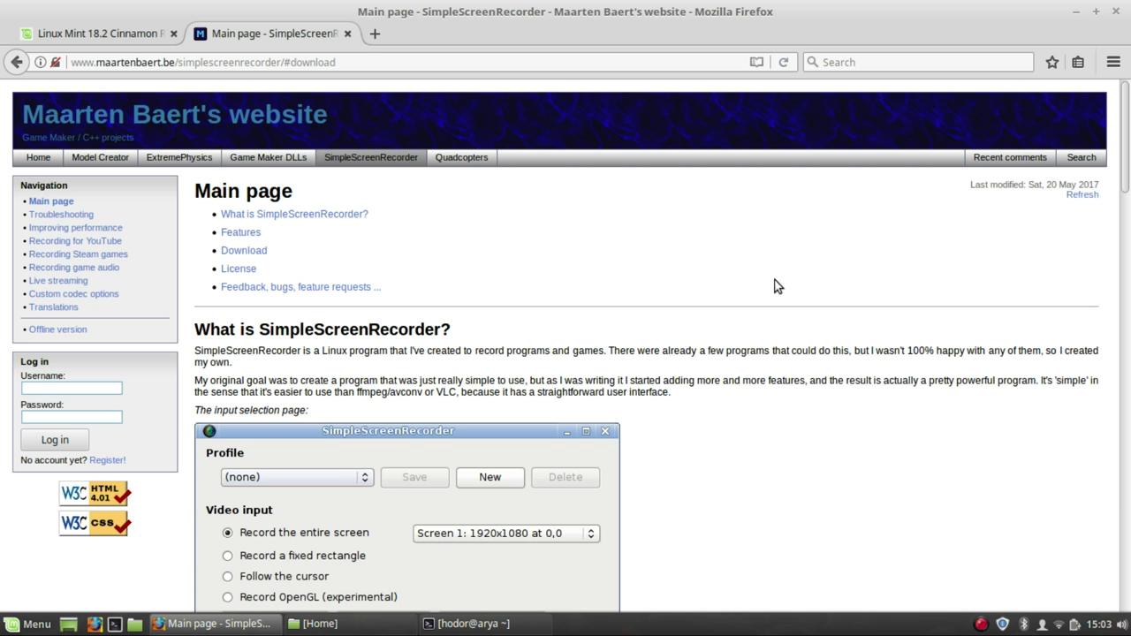
{"action": "scroll", "coordinate": [776, 284], "scroll_direction": "down", "scroll_amount": 20}
{"action": "scroll", "coordinate": [776, 284], "scroll_direction": "up", "scroll_amount": 12}
{"action": "scroll", "coordinate": [1021, 193], "scroll_direction": "up", "scroll_amount": 8}
{"action": "left_click", "coordinate": [348, 33]}
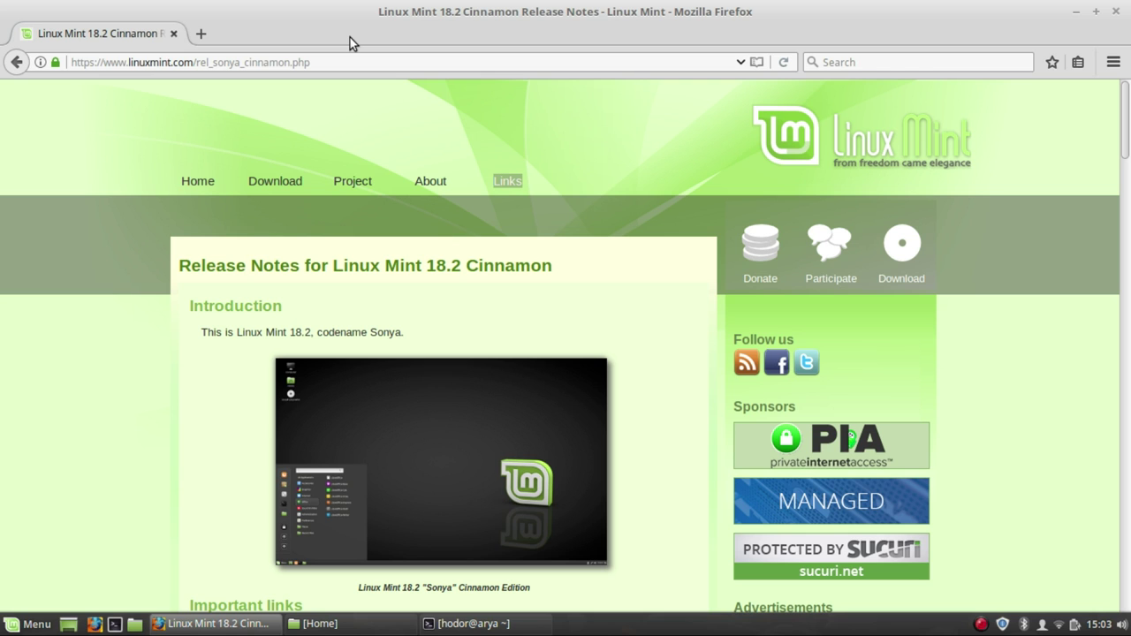
Step: Open the application menu to browse Internet, Office, and Sound & Video apps like VLC
{"action": "left_click", "coordinate": [31, 624]}
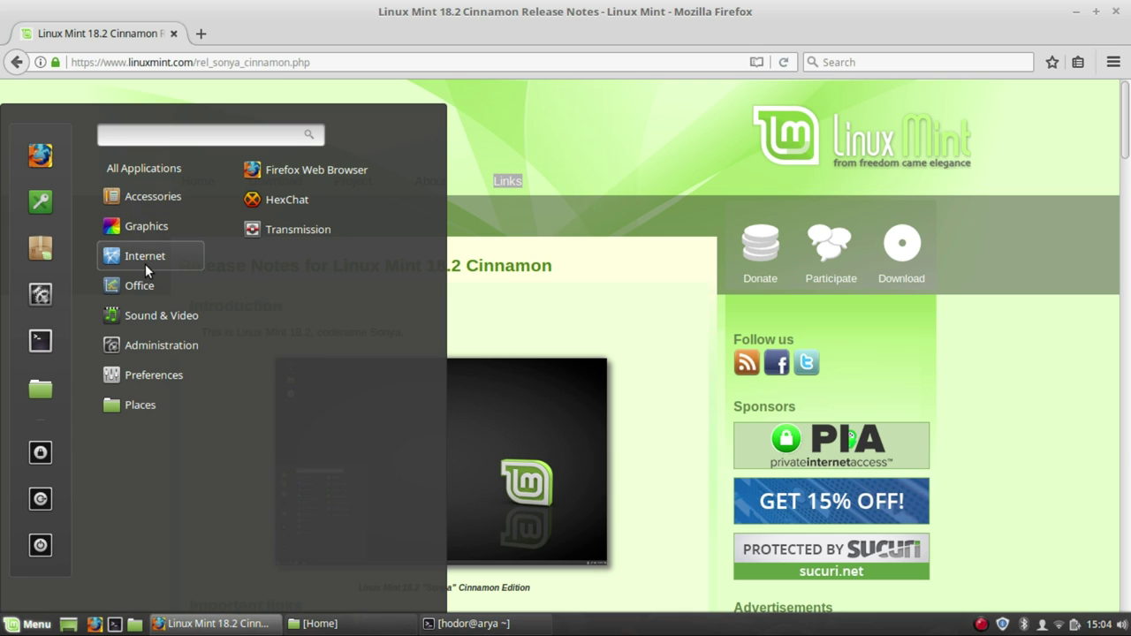
{"action": "mouse_move", "coordinate": [172, 286]}
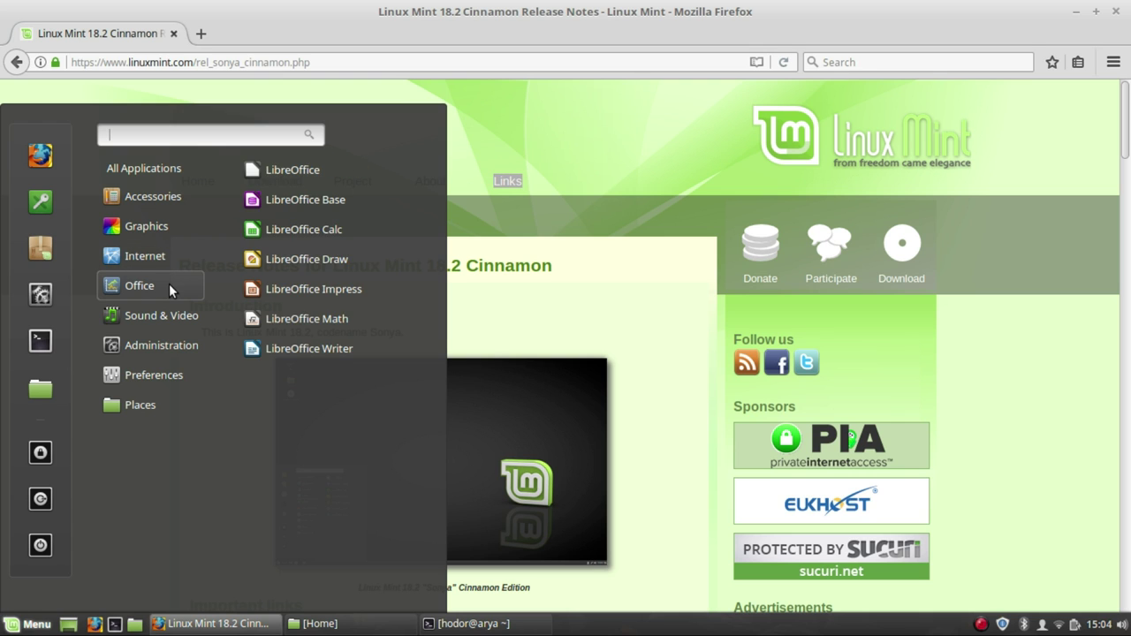
{"action": "mouse_move", "coordinate": [169, 311]}
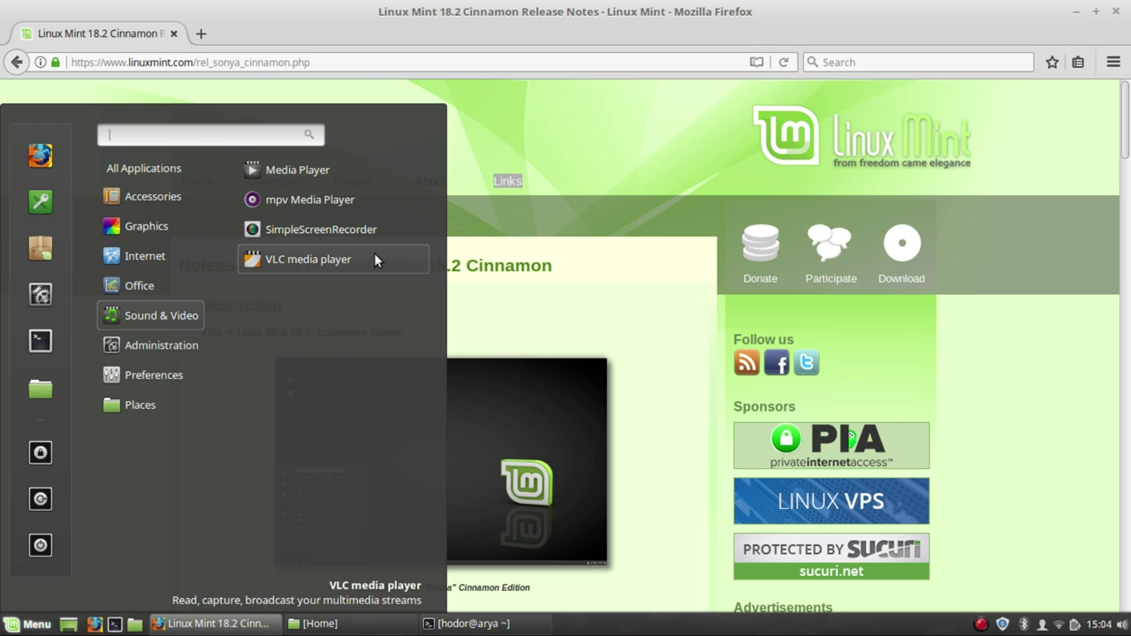
Step: Launch Media Player and check its About Xplayer version (1.4.2), then dismiss the dialog
{"action": "left_click", "coordinate": [351, 172]}
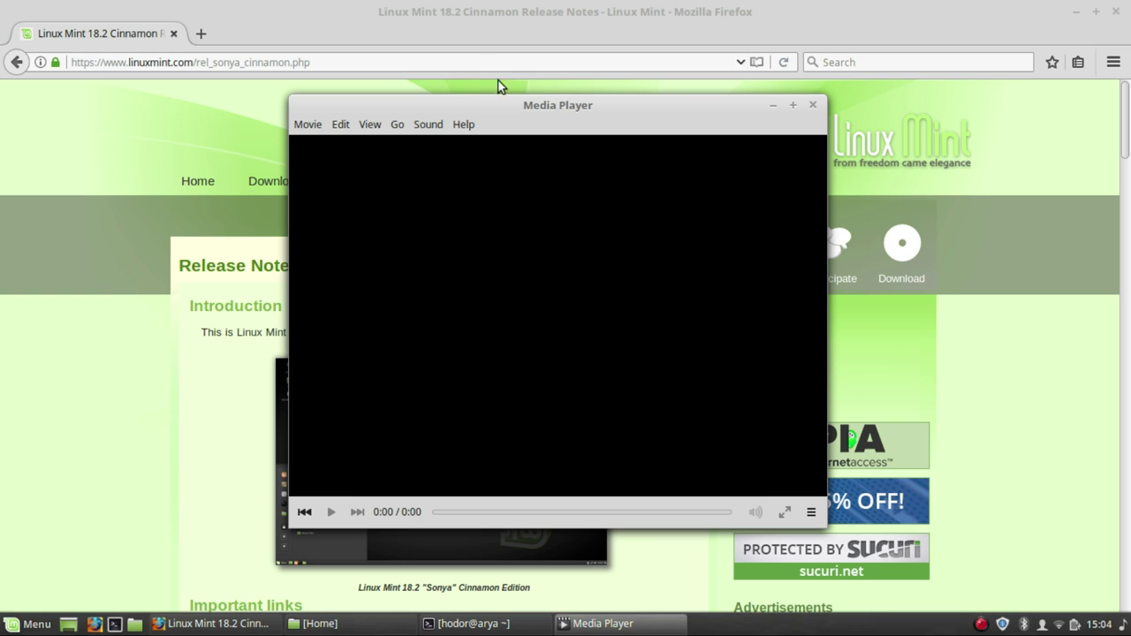
{"action": "left_click", "coordinate": [469, 126]}
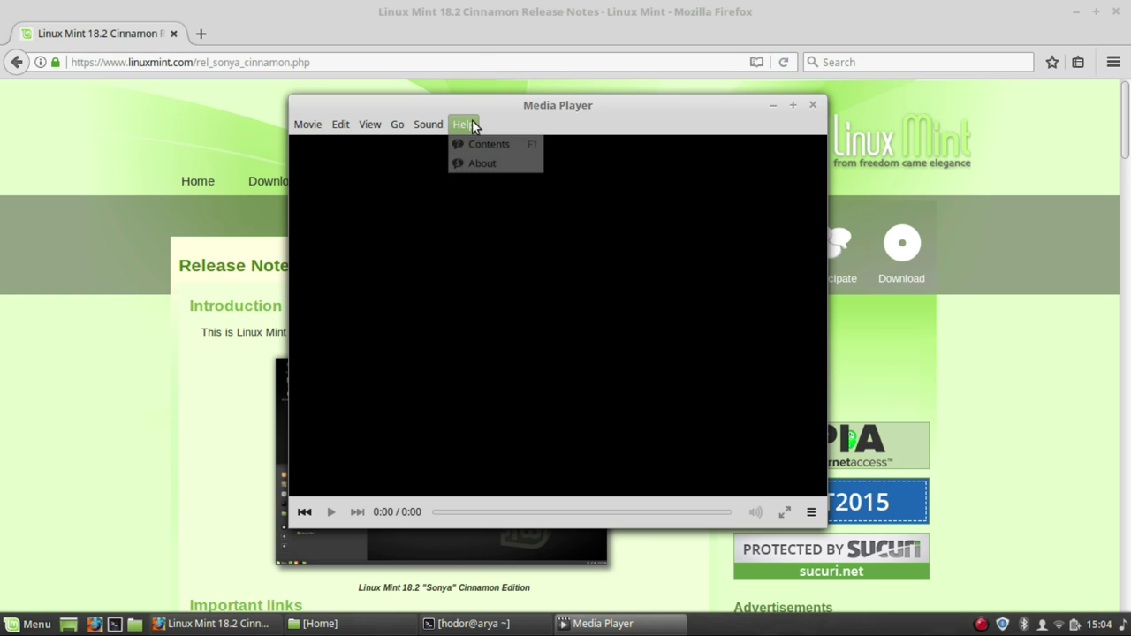
{"action": "left_click", "coordinate": [474, 167]}
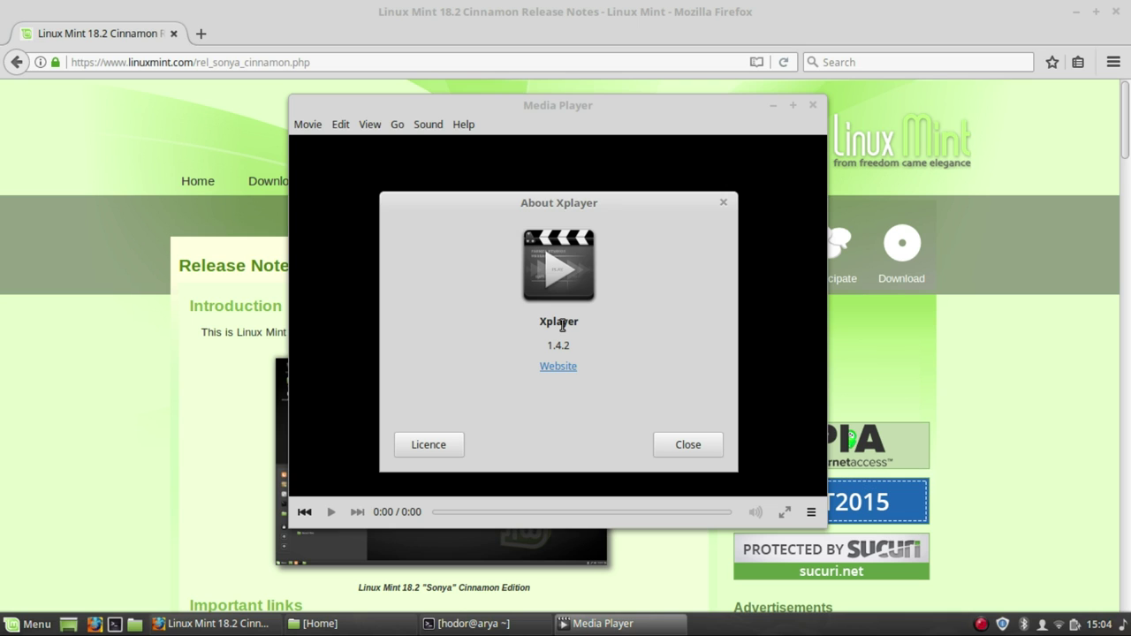
{"action": "left_click", "coordinate": [687, 445]}
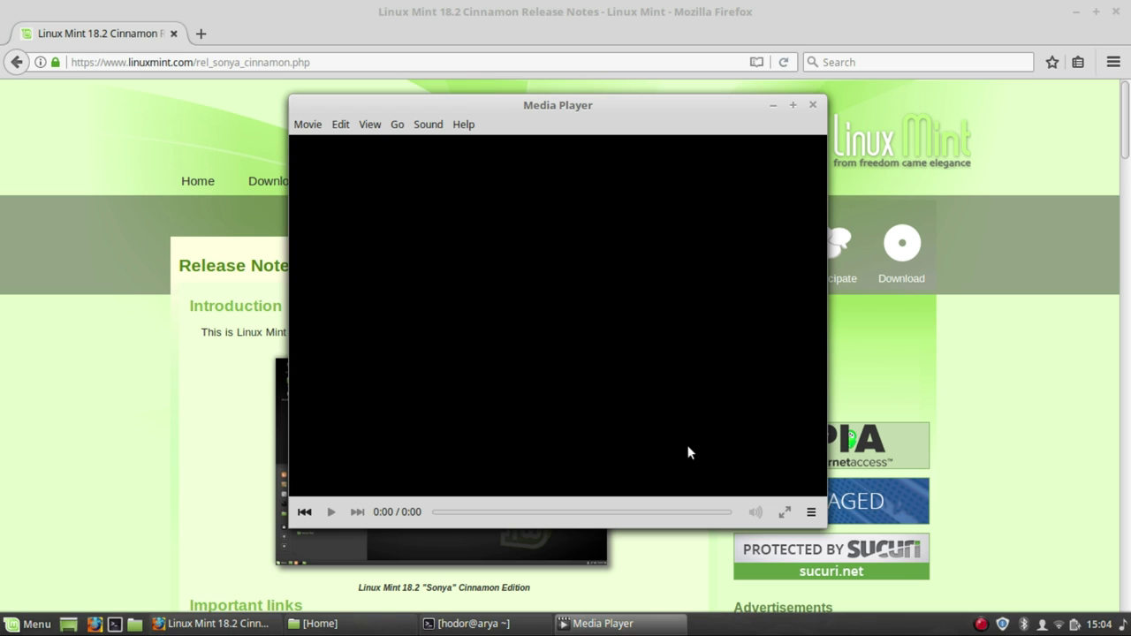
{"action": "left_click", "coordinate": [813, 105]}
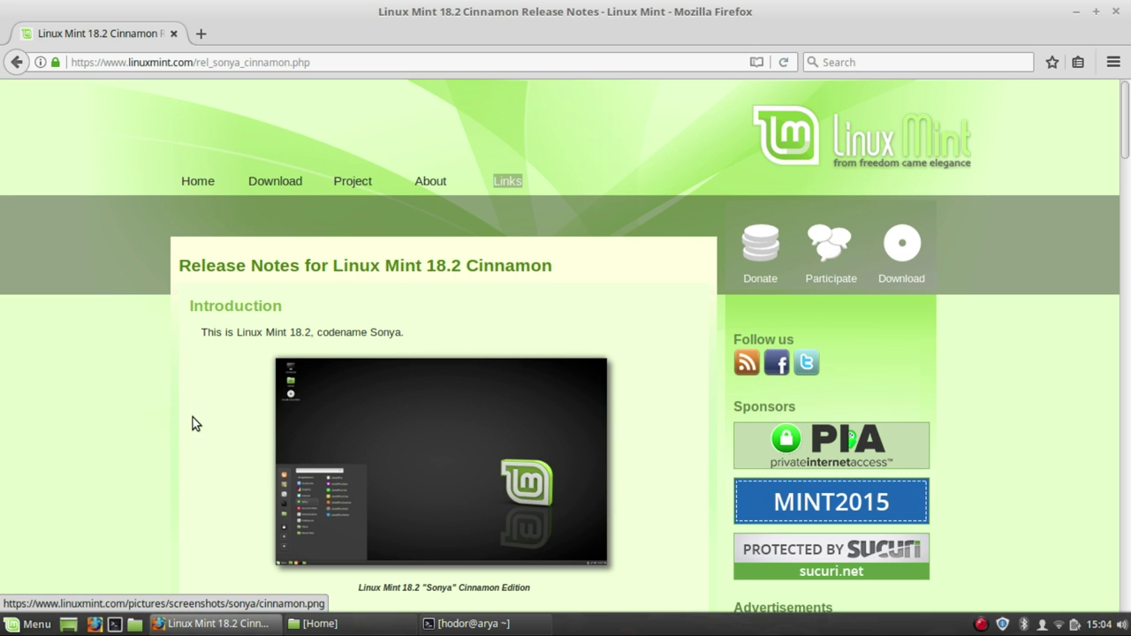
{"action": "left_click", "coordinate": [23, 622]}
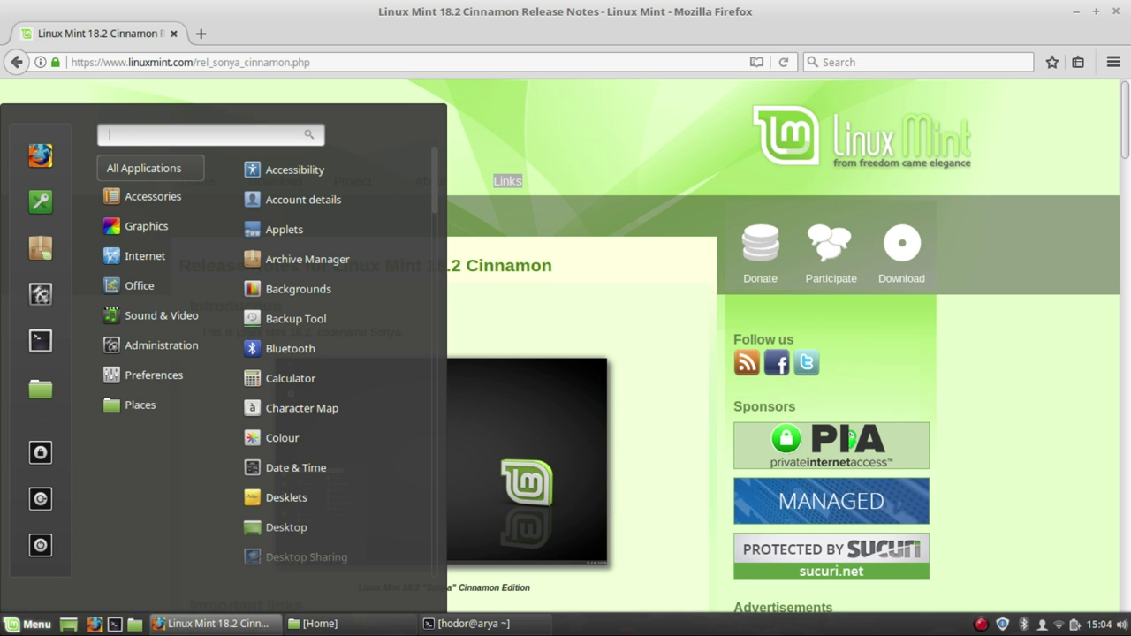
{"action": "left_click", "coordinate": [23, 623]}
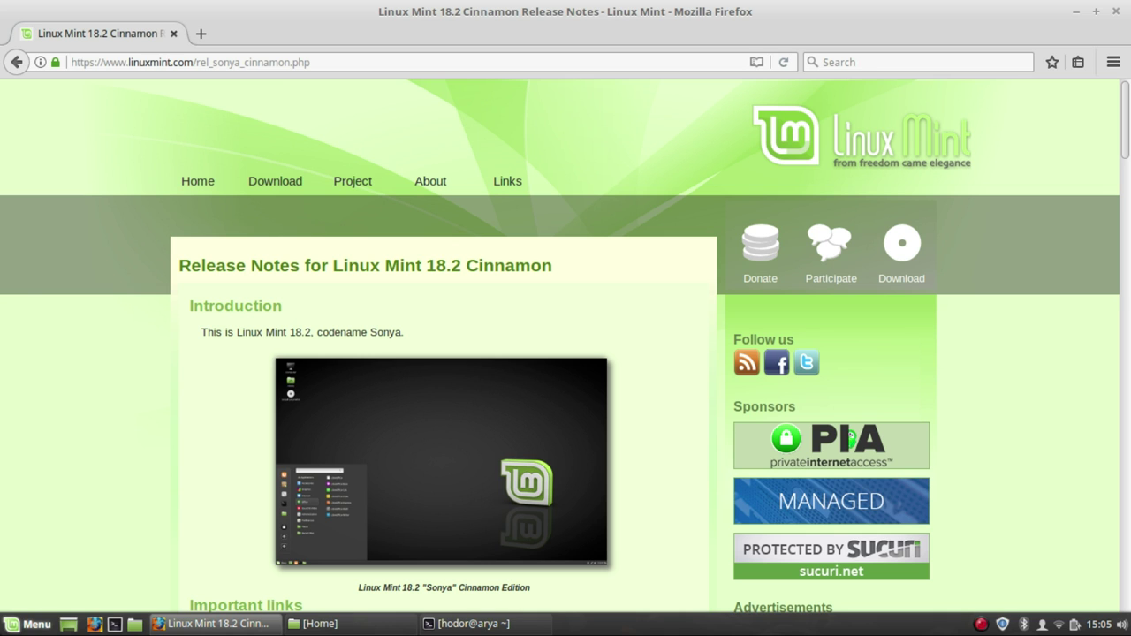
{"action": "left_click", "coordinate": [35, 624]}
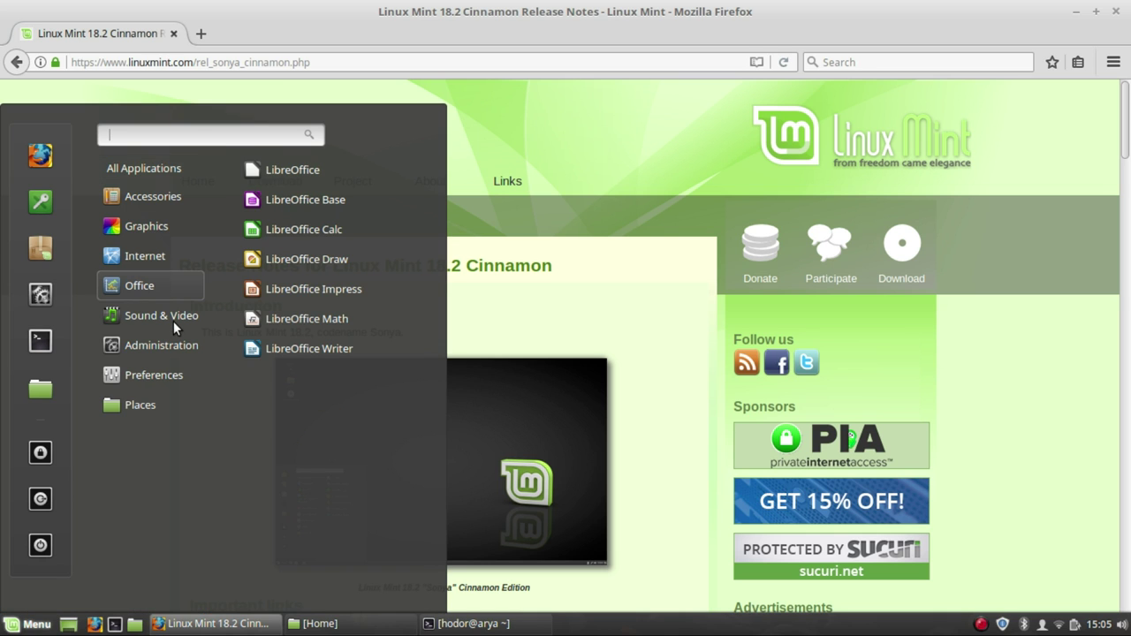
Step: Preview the Sound & Video, Internet, Graphics, Administration and Preferences app lists in the menu
{"action": "mouse_move", "coordinate": [159, 323]}
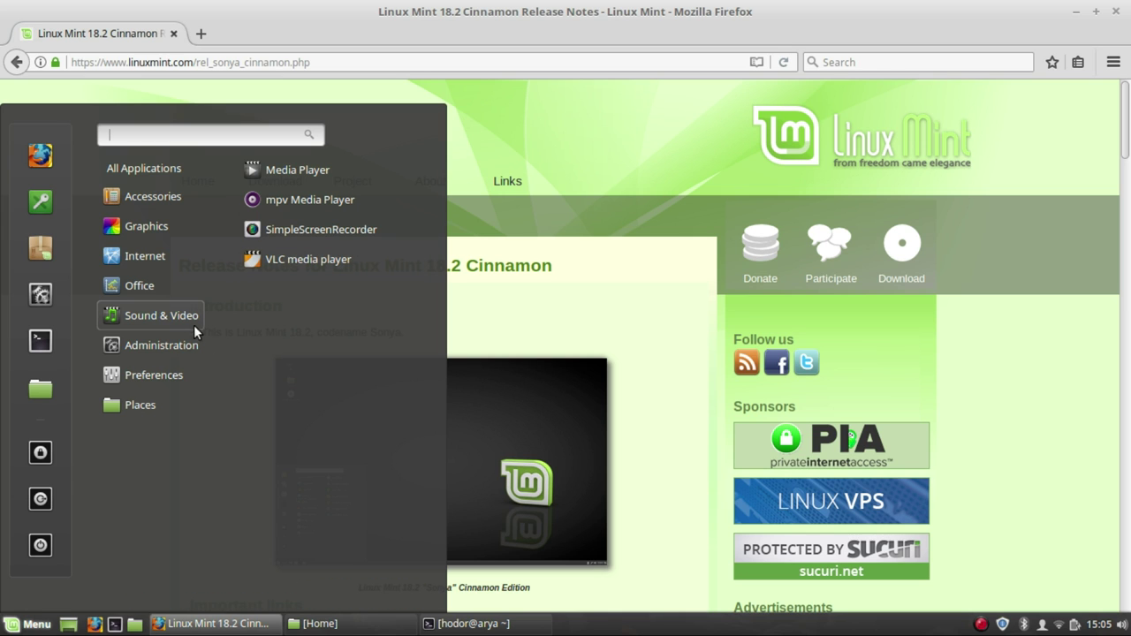
{"action": "mouse_move", "coordinate": [166, 300]}
{"action": "mouse_move", "coordinate": [168, 263]}
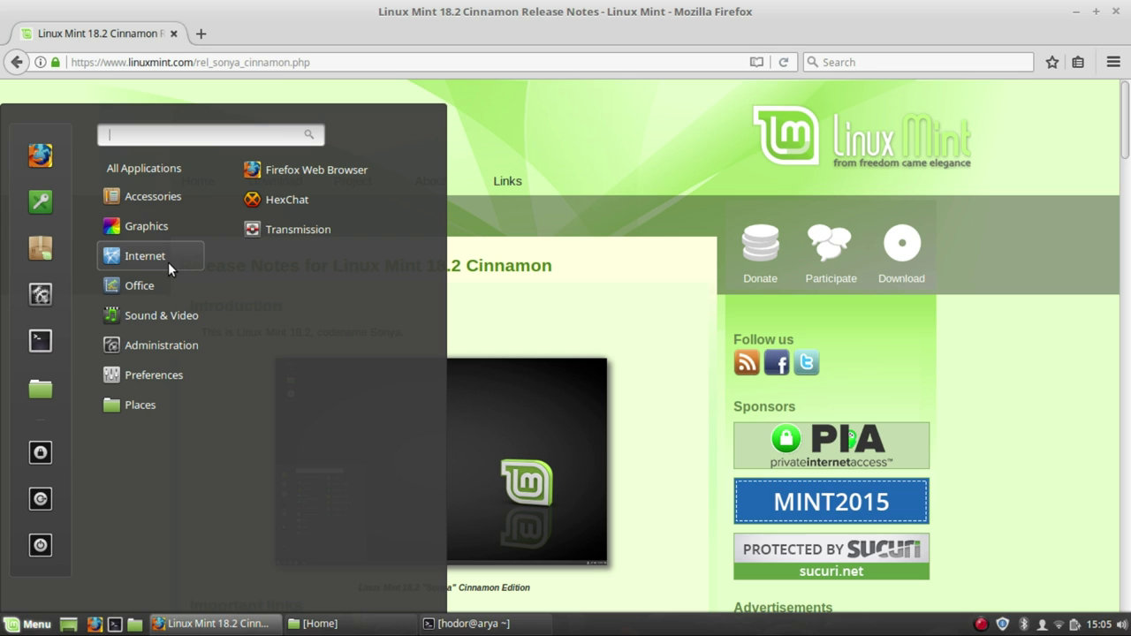
{"action": "mouse_move", "coordinate": [167, 235]}
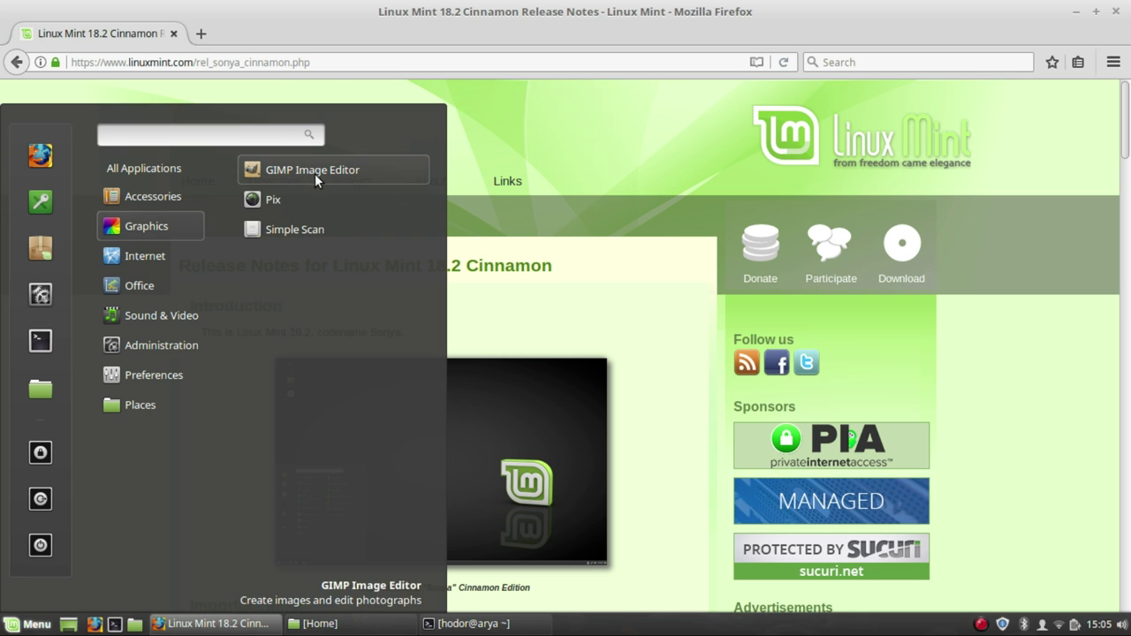
{"action": "mouse_move", "coordinate": [151, 345]}
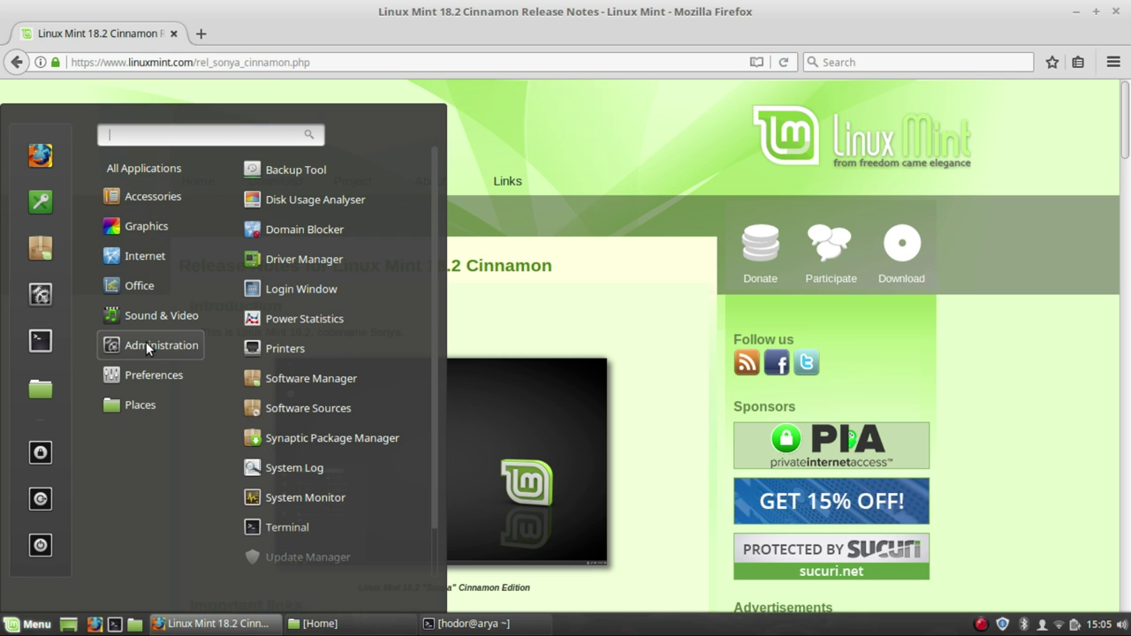
{"action": "mouse_move", "coordinate": [153, 374]}
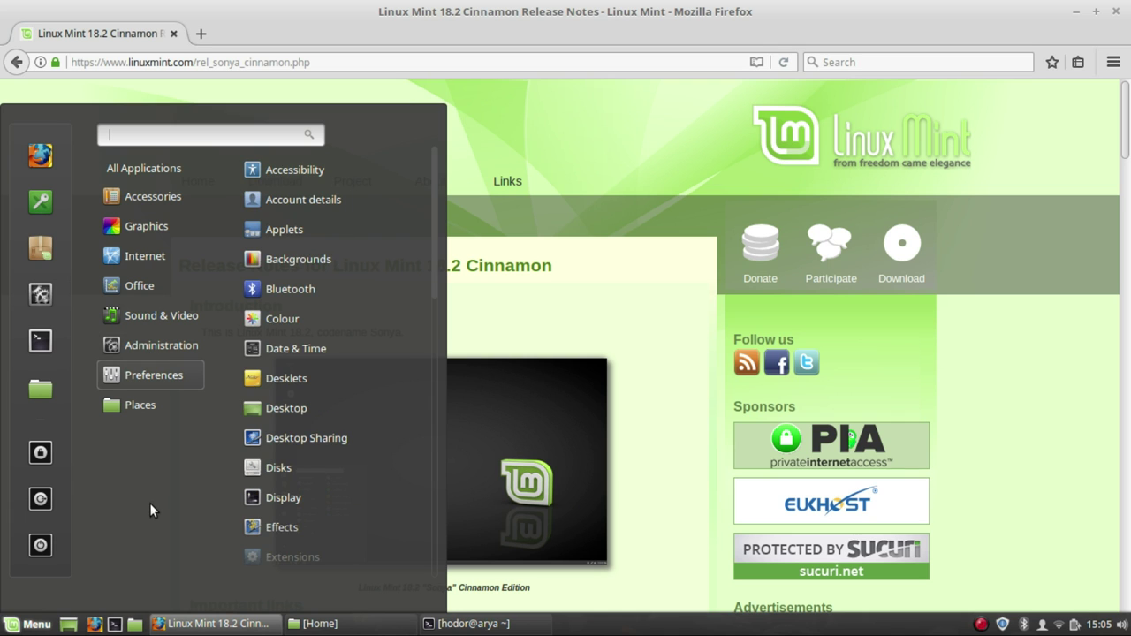
Step: Close the application menu with Escape to reveal the release notes page again
{"action": "key", "text": "Escape"}
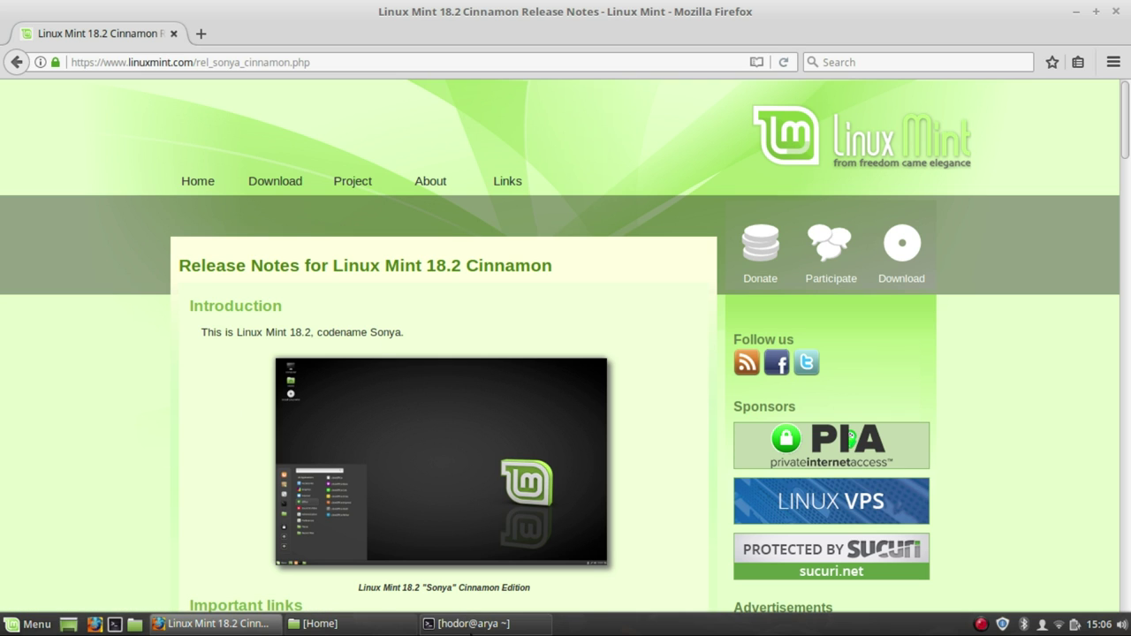
{"action": "mouse_move", "coordinate": [469, 623]}
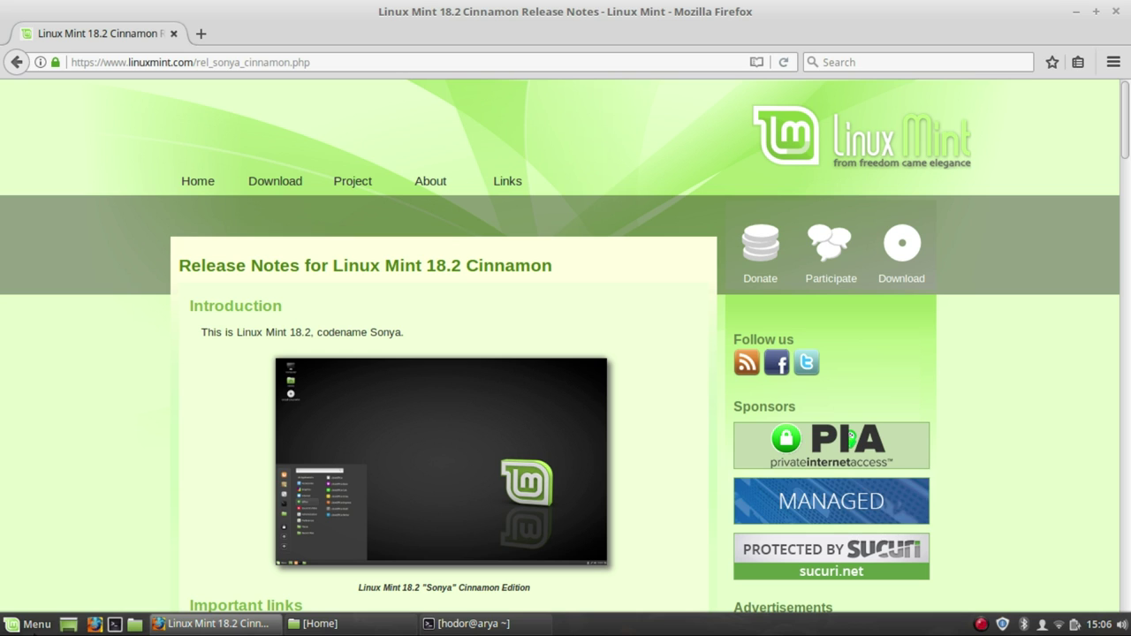
Step: Launch Software Manager from the menu favourites, authenticating with the administrator password
{"action": "left_click", "coordinate": [27, 624]}
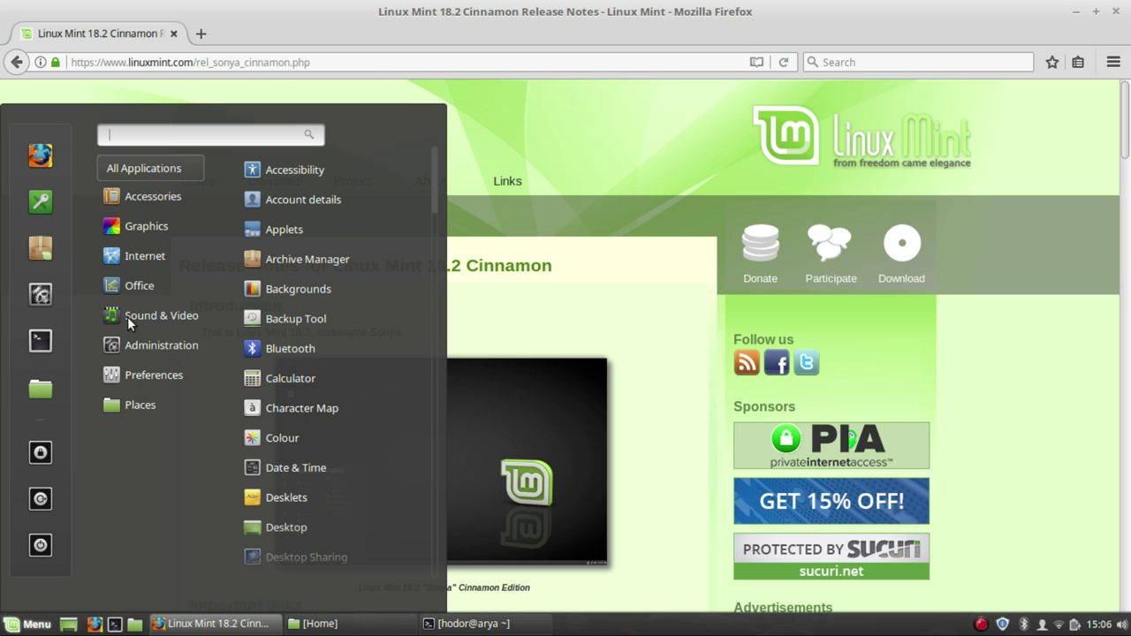
{"action": "left_click", "coordinate": [29, 258]}
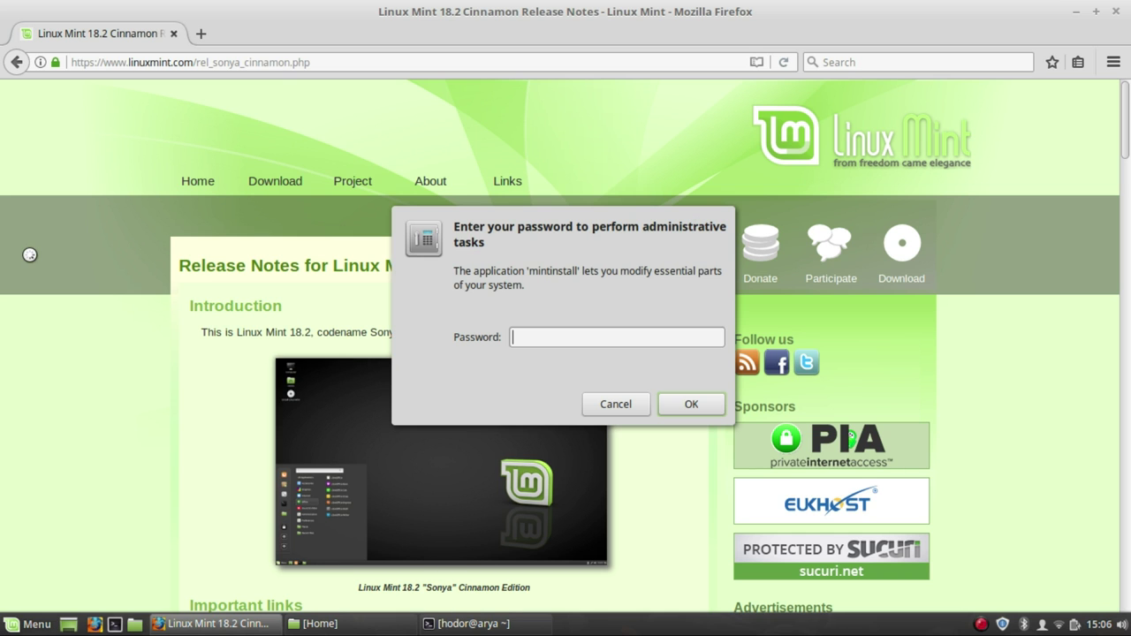
{"action": "type", "text": "••••••••"}
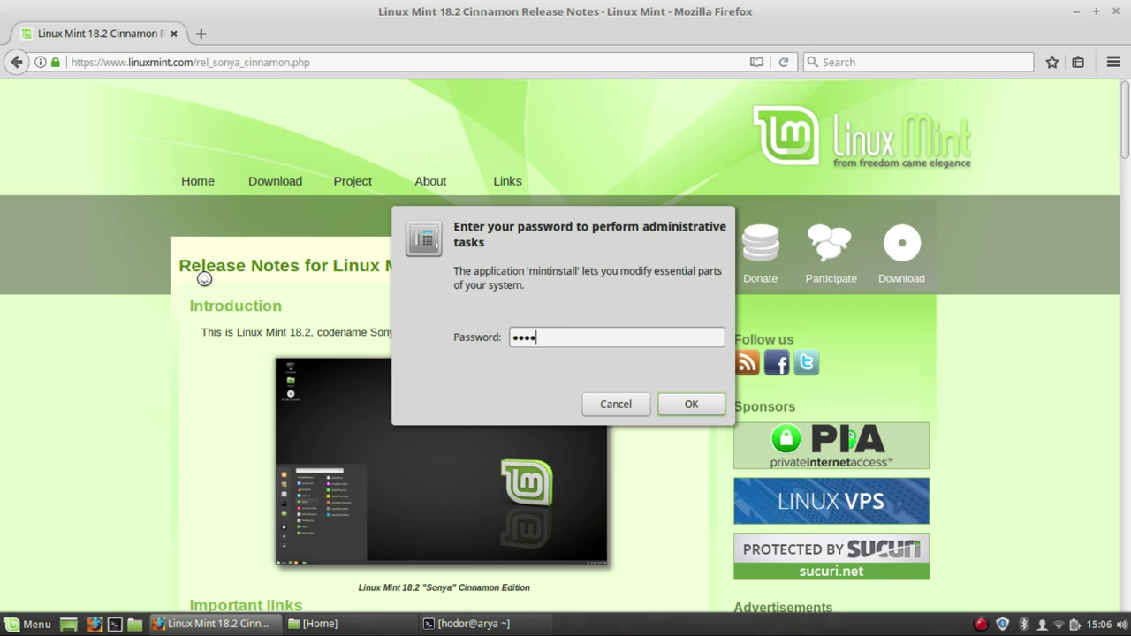
{"action": "key", "text": "Return"}
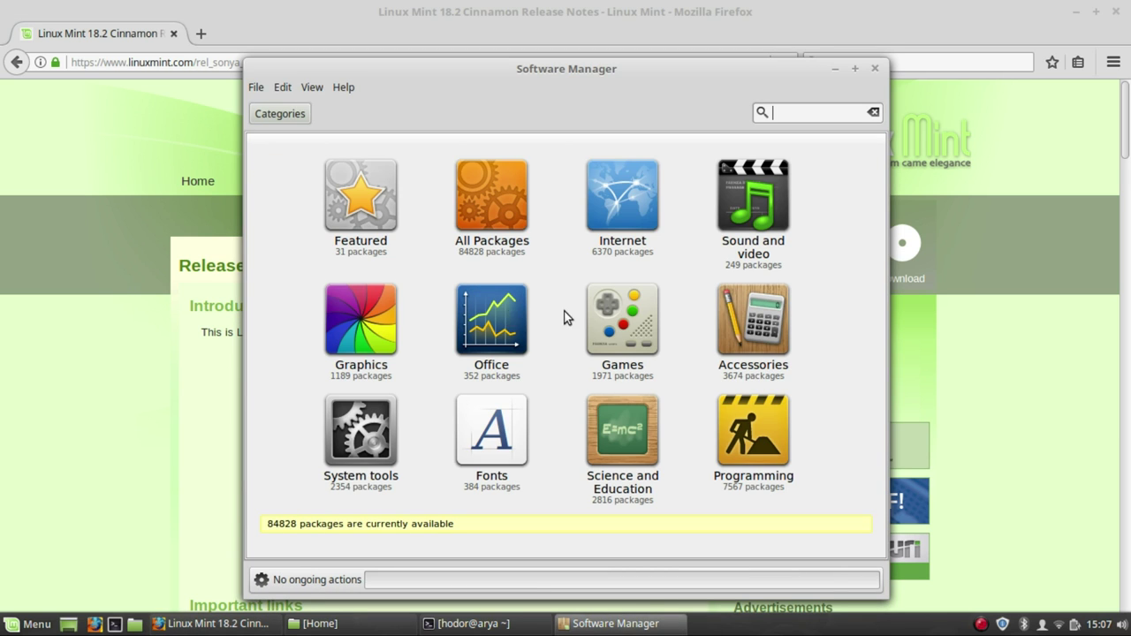
{"action": "left_click", "coordinate": [629, 315]}
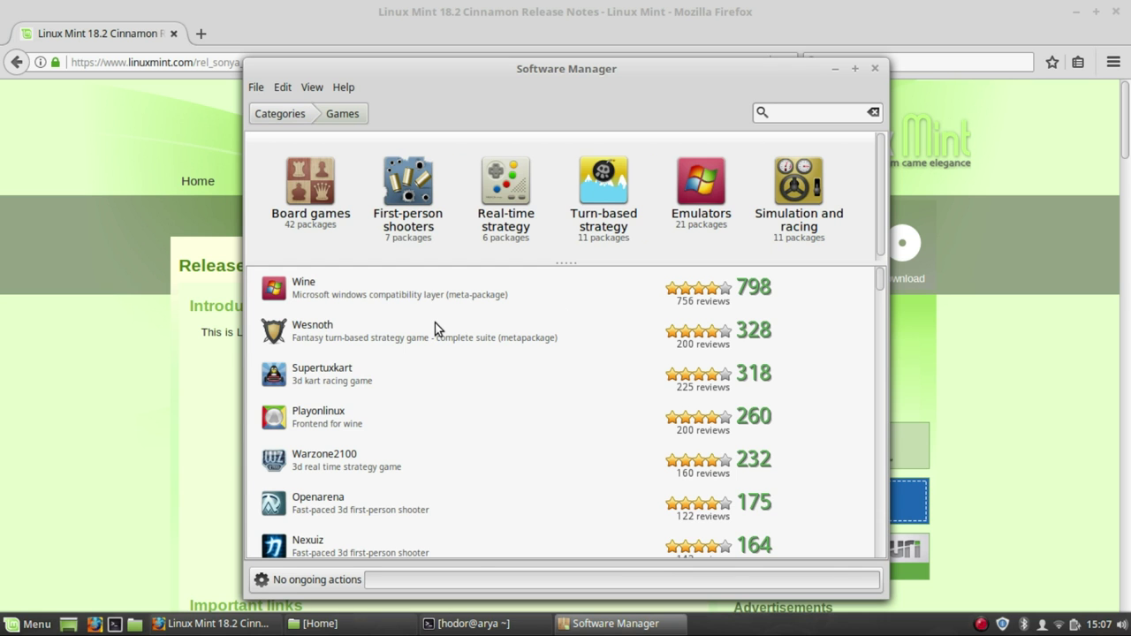
{"action": "scroll", "coordinate": [435, 322], "scroll_direction": "down", "scroll_amount": 5}
{"action": "scroll", "coordinate": [435, 322], "scroll_direction": "down", "scroll_amount": 14}
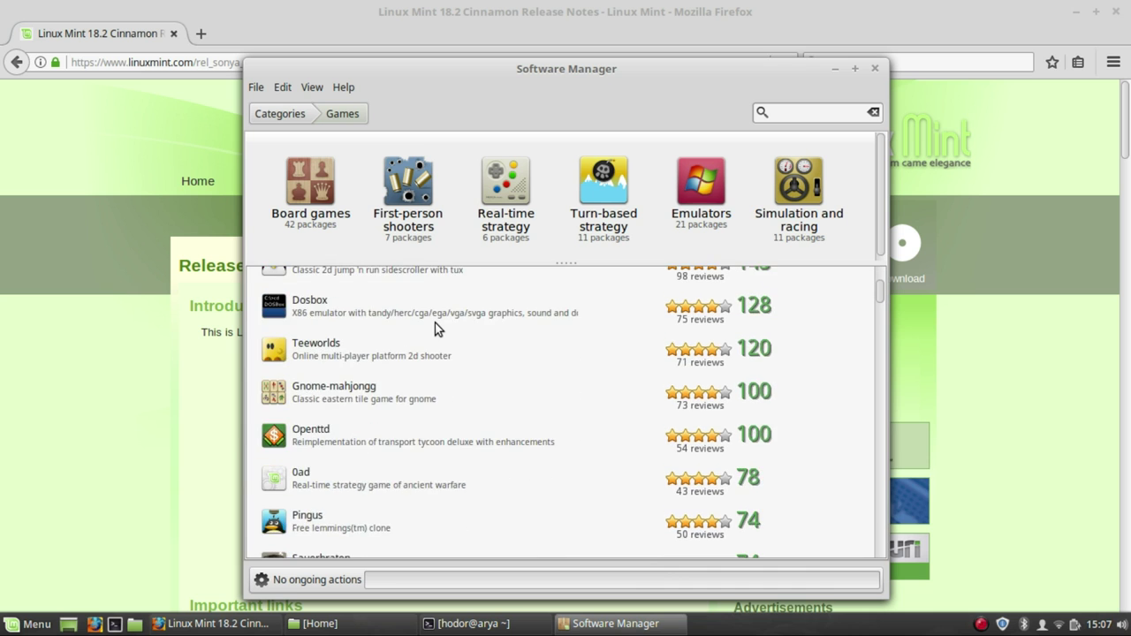
{"action": "scroll", "coordinate": [435, 323], "scroll_direction": "down", "scroll_amount": 1}
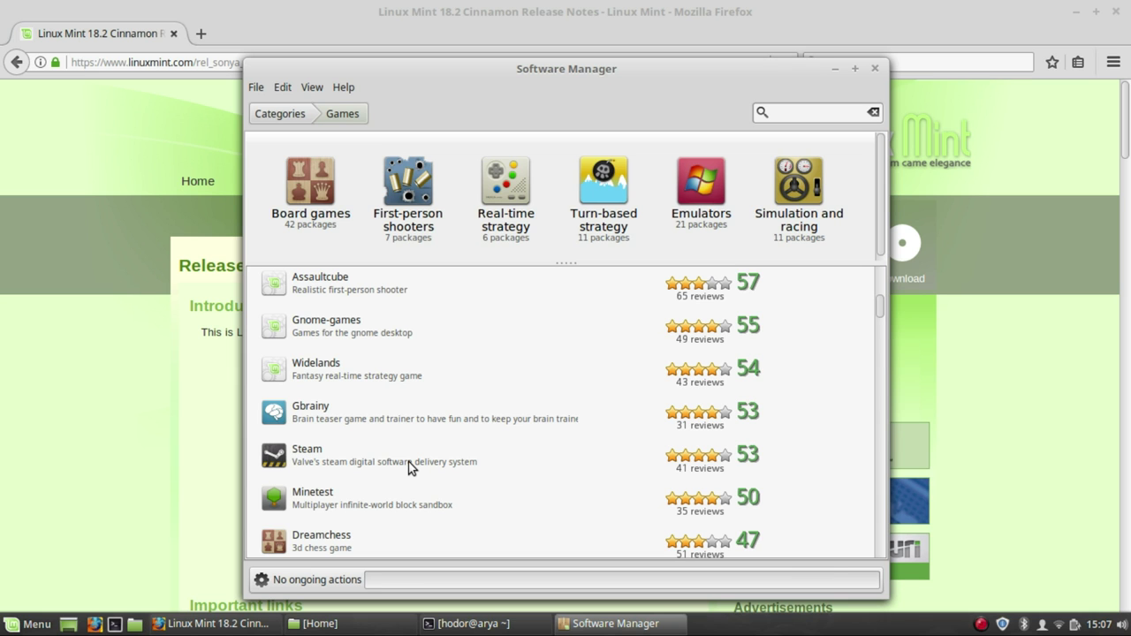
{"action": "scroll", "coordinate": [408, 467], "scroll_direction": "up", "scroll_amount": 15}
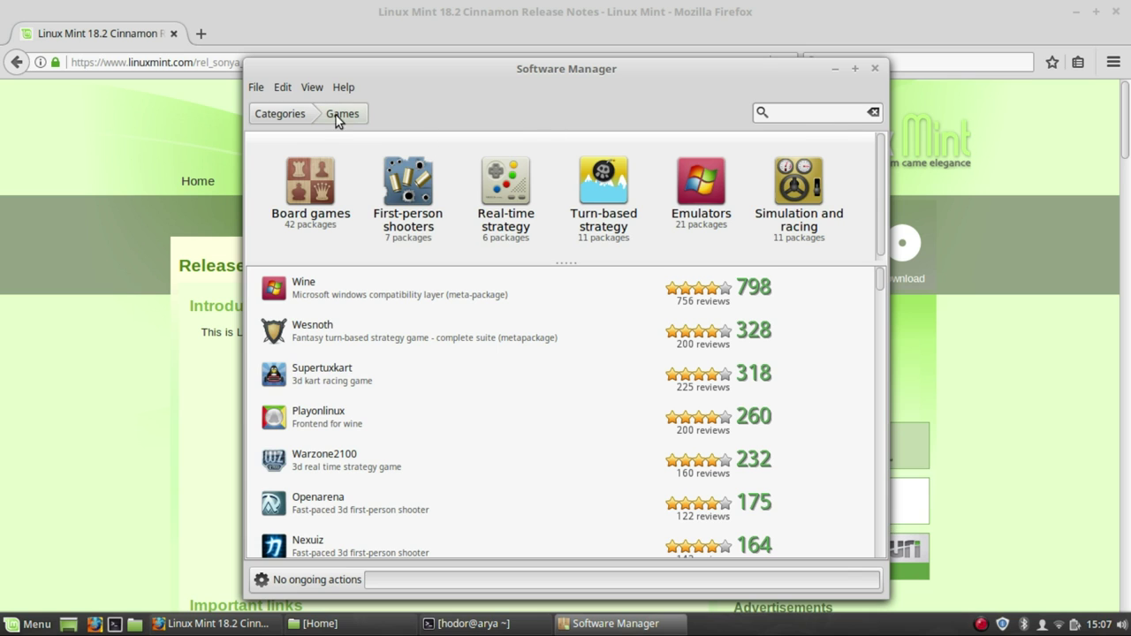
{"action": "left_click", "coordinate": [304, 114]}
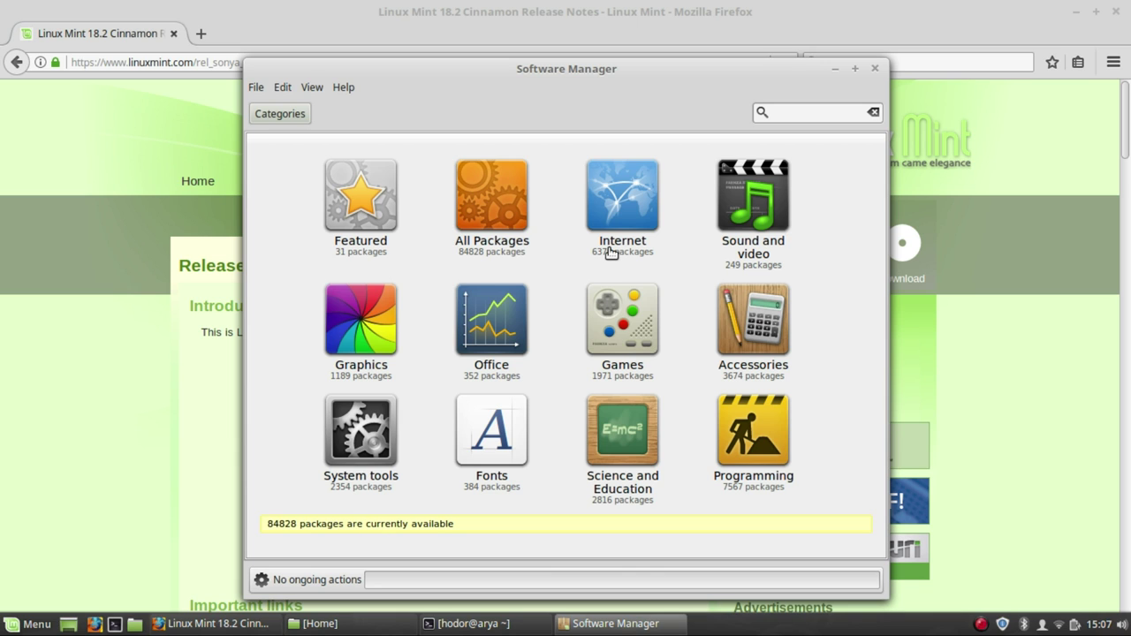
Step: Close Software Manager to return to Firefox's 18.2 Cinnamon release notes page
{"action": "left_click", "coordinate": [874, 69]}
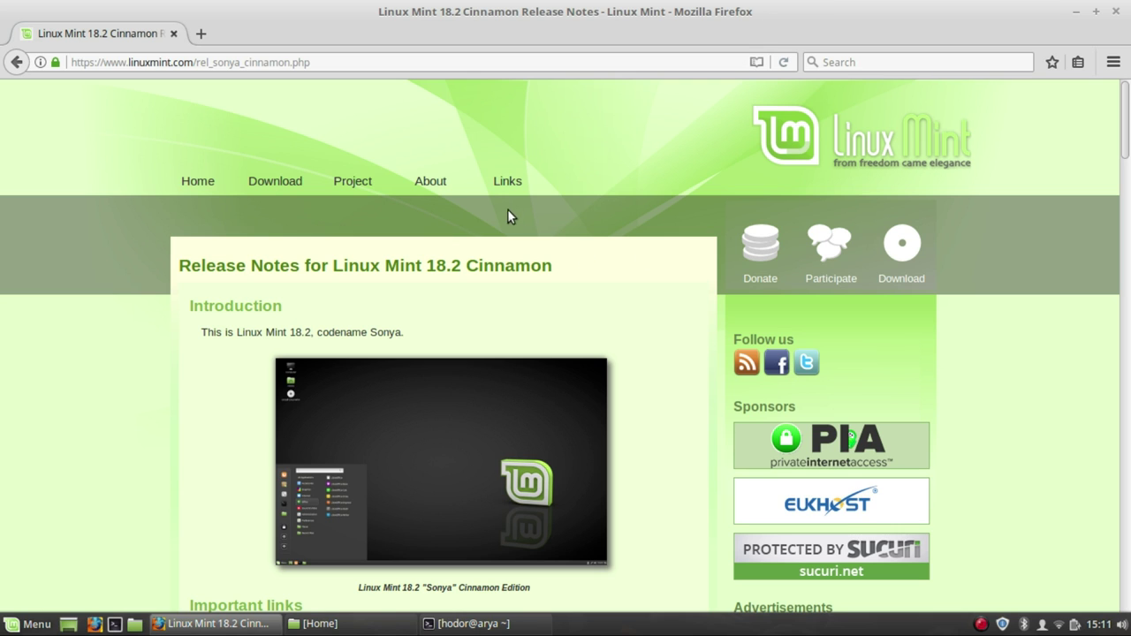
Step: Open the Linux Mint site's Links page, skim its help resources, and briefly open the menu
{"action": "left_click", "coordinate": [505, 150]}
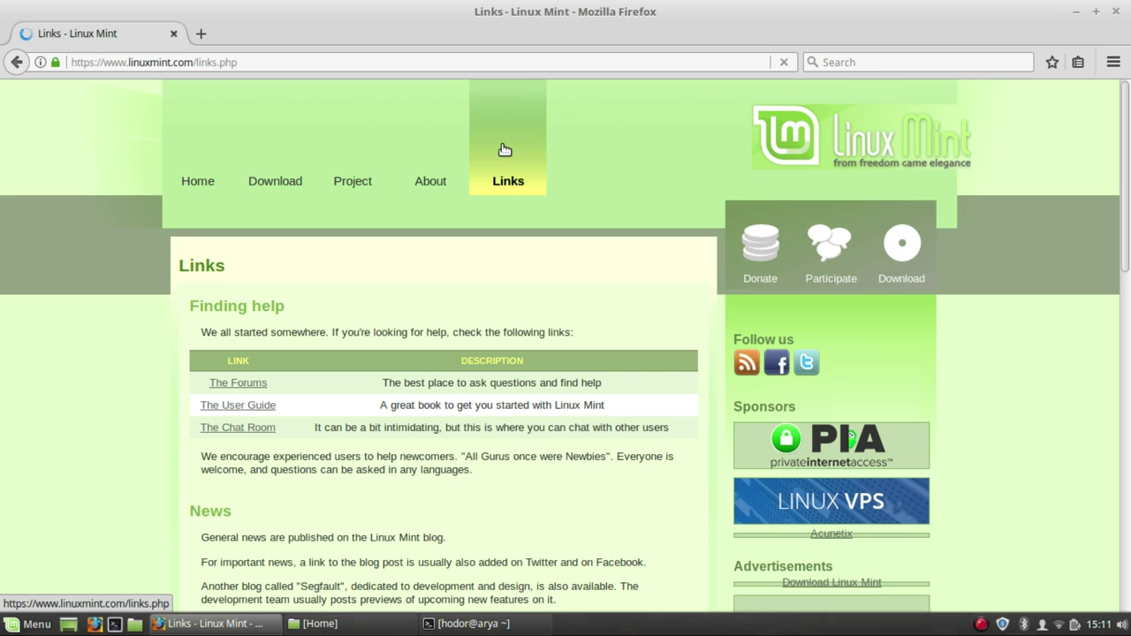
{"action": "scroll", "coordinate": [122, 360], "scroll_direction": "down", "scroll_amount": 5}
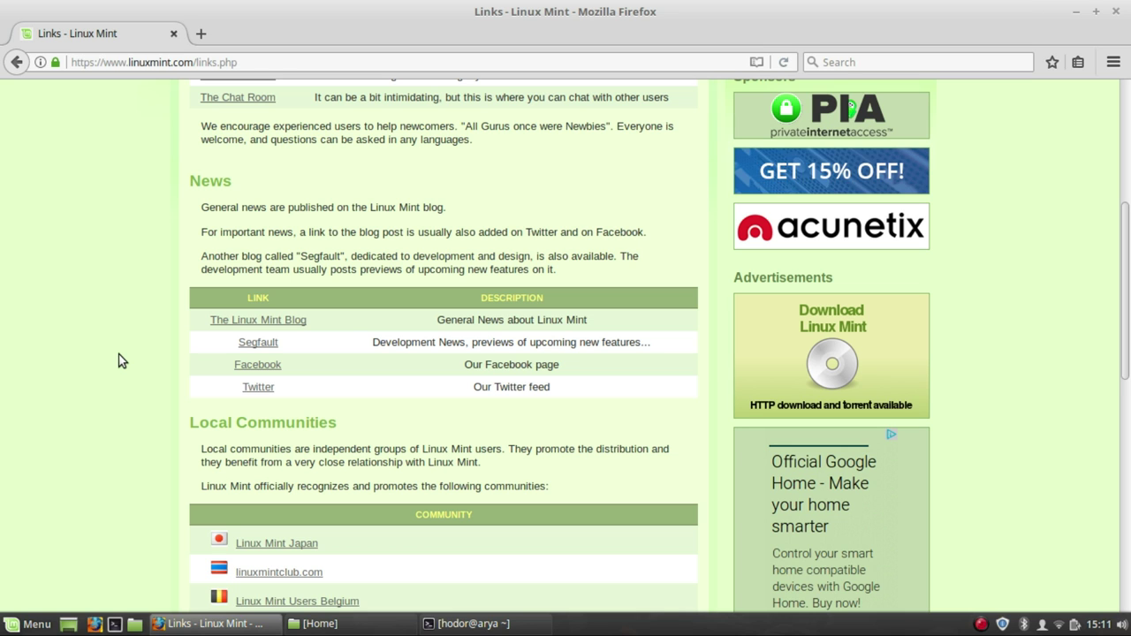
{"action": "scroll", "coordinate": [122, 361], "scroll_direction": "up", "scroll_amount": 5}
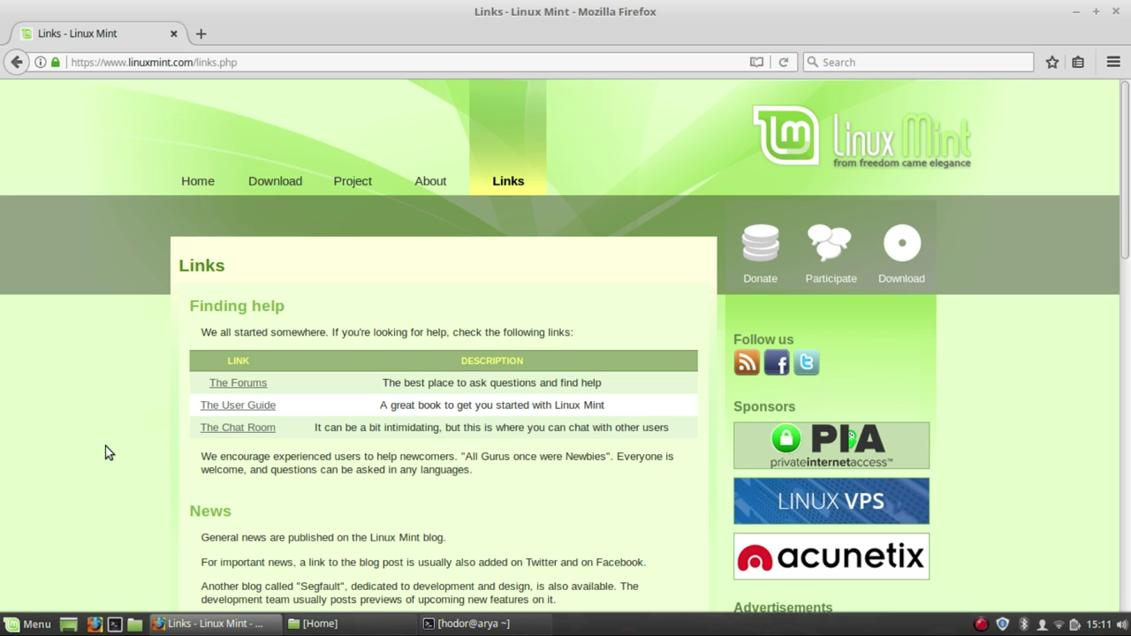
{"action": "left_click", "coordinate": [34, 623]}
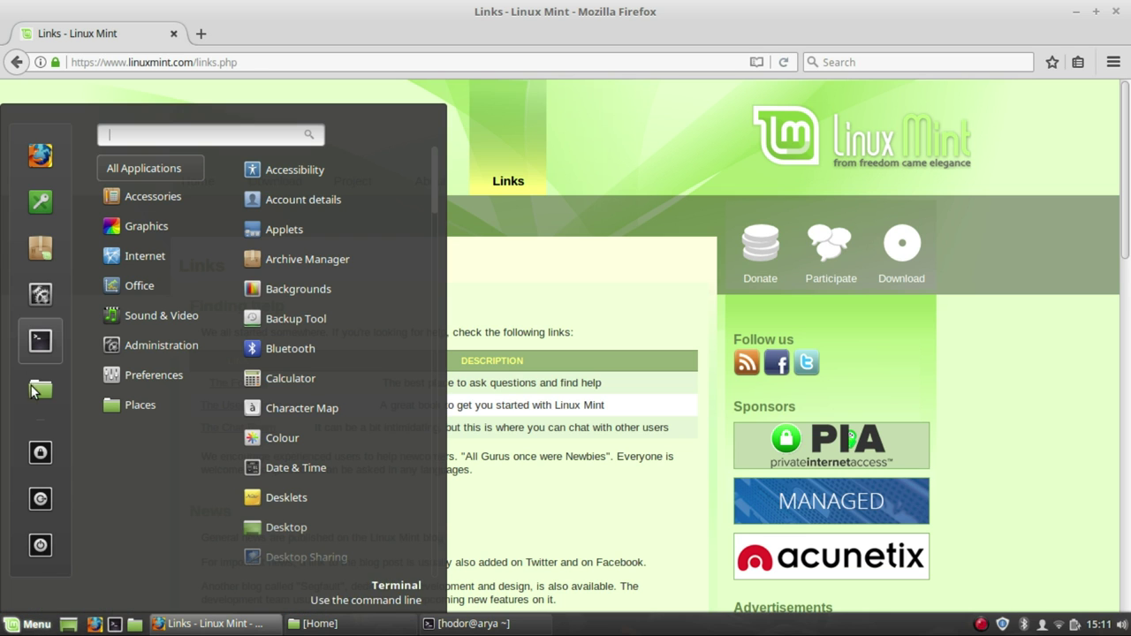
{"action": "key", "text": "Escape"}
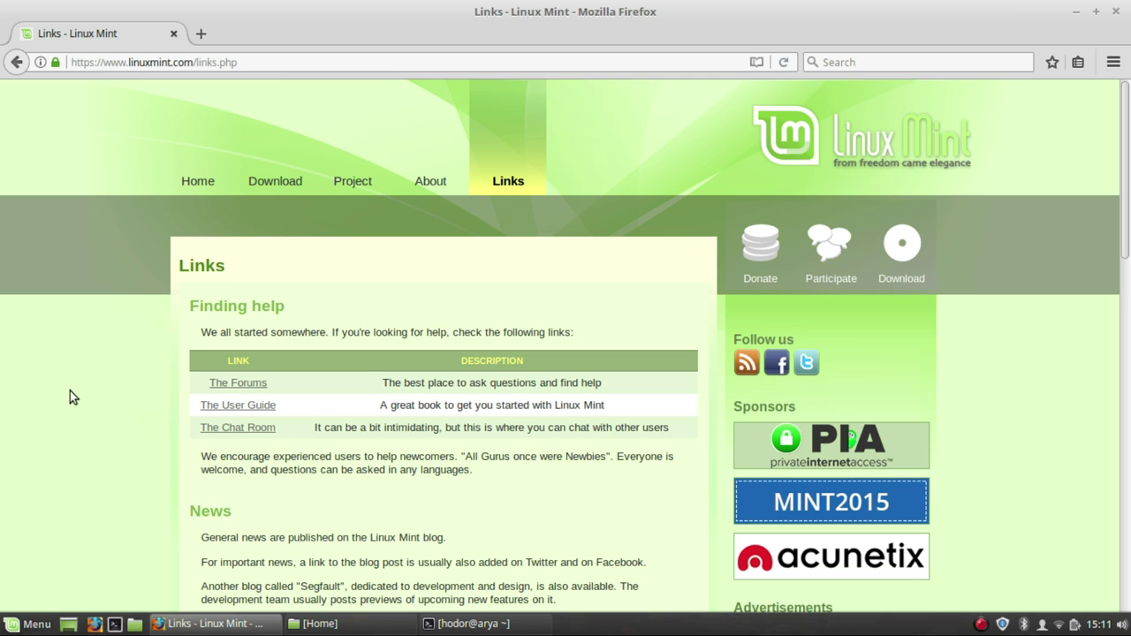
{"action": "scroll", "coordinate": [70, 393], "scroll_direction": "down", "scroll_amount": 5}
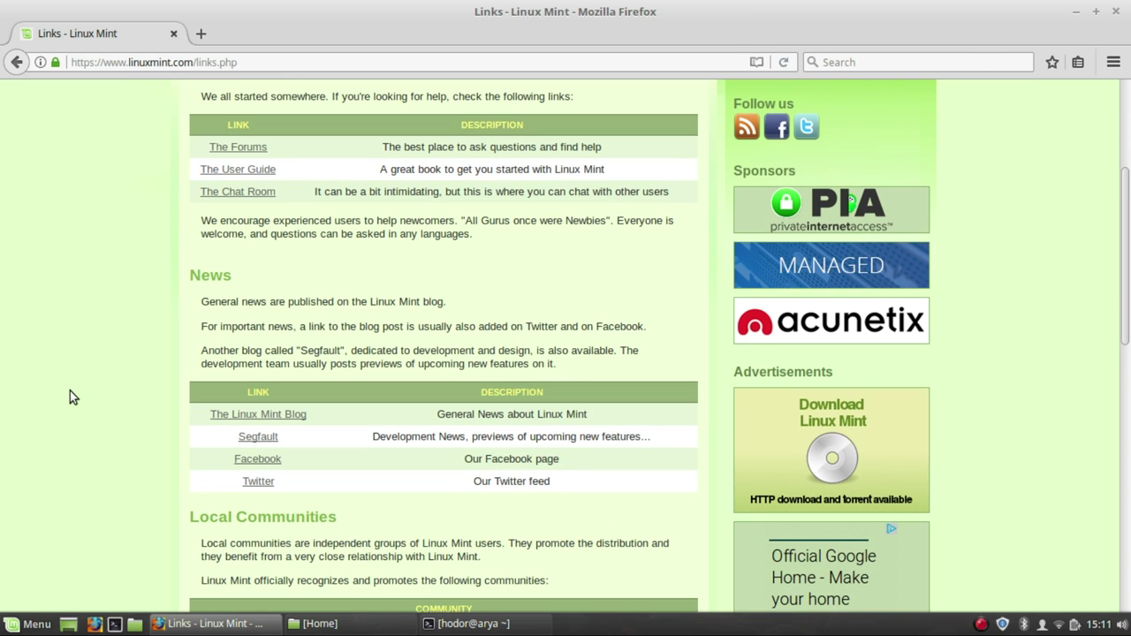
{"action": "scroll", "coordinate": [70, 393], "scroll_direction": "up", "scroll_amount": 5}
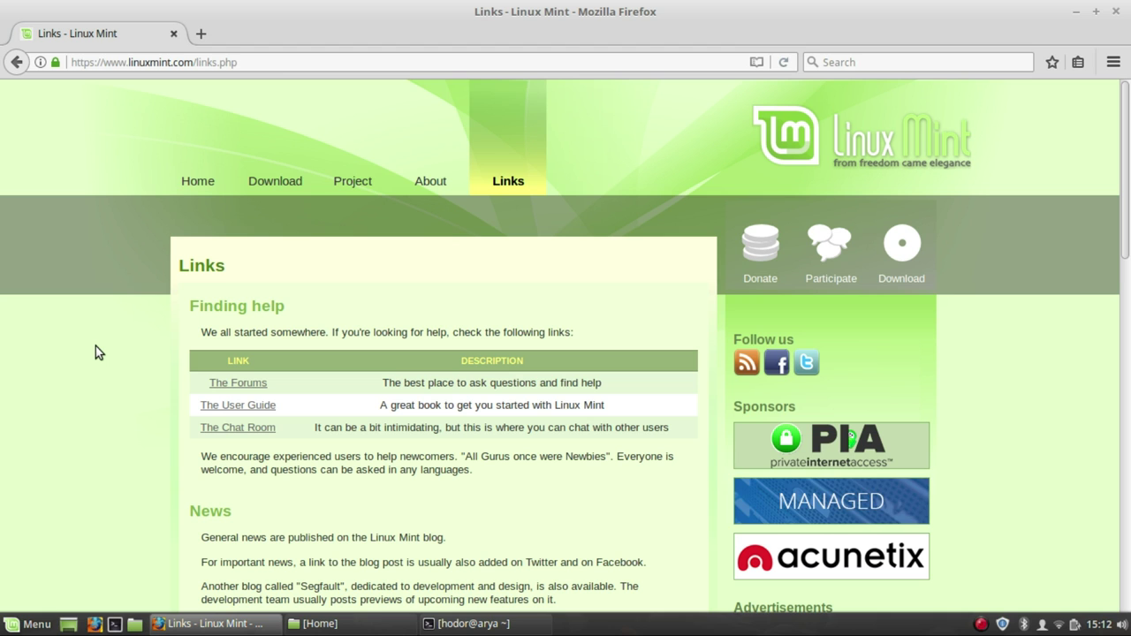
Step: Scroll the Firefox page down and back up
{"action": "scroll", "coordinate": [95, 347], "scroll_direction": "down", "scroll_amount": 3}
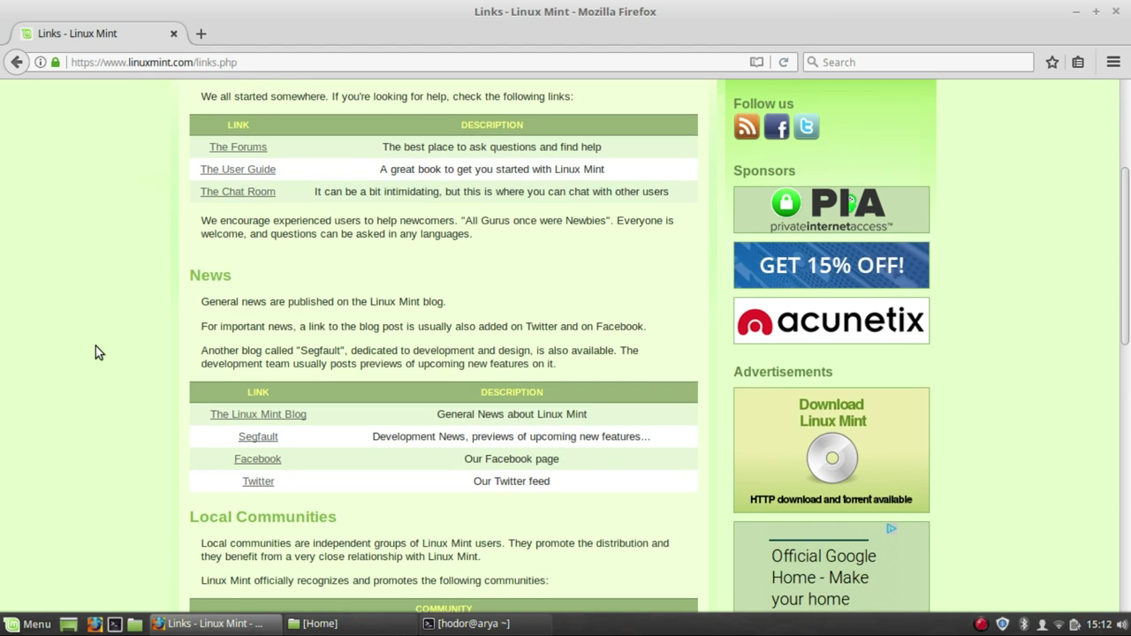
{"action": "scroll", "coordinate": [95, 346], "scroll_direction": "up", "scroll_amount": 3}
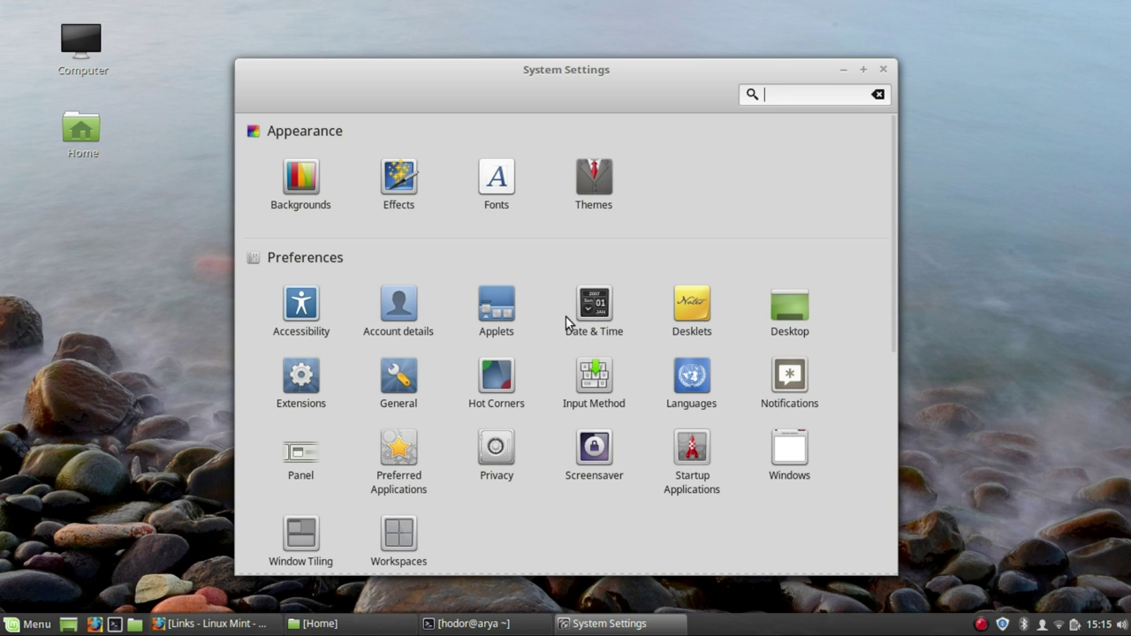
{"action": "left_click", "coordinate": [600, 181]}
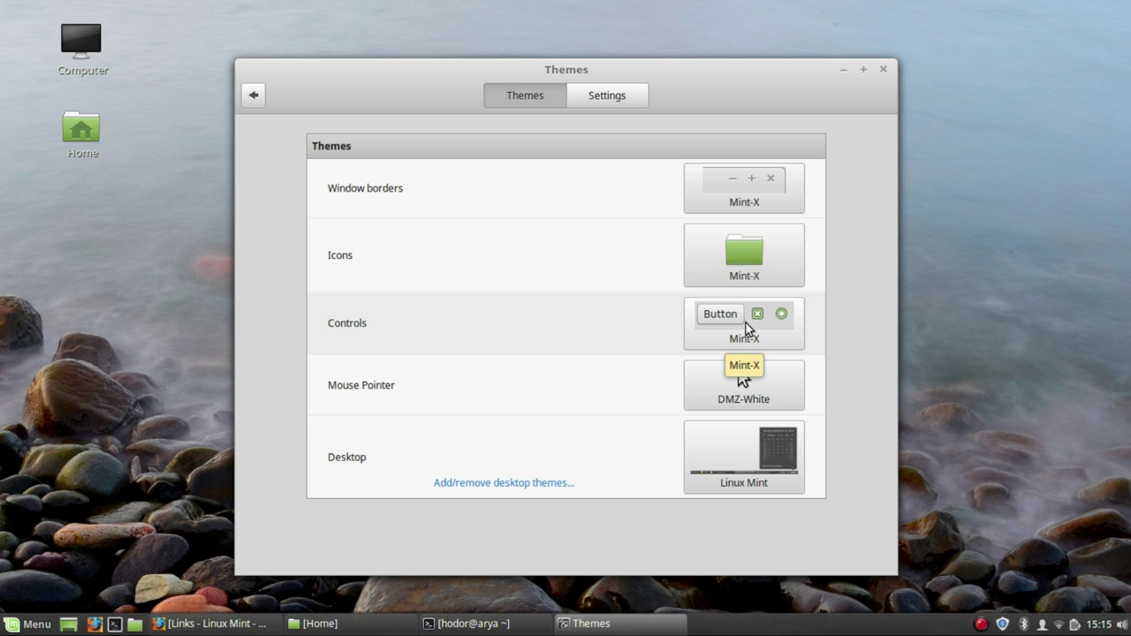
{"action": "left_click", "coordinate": [744, 327]}
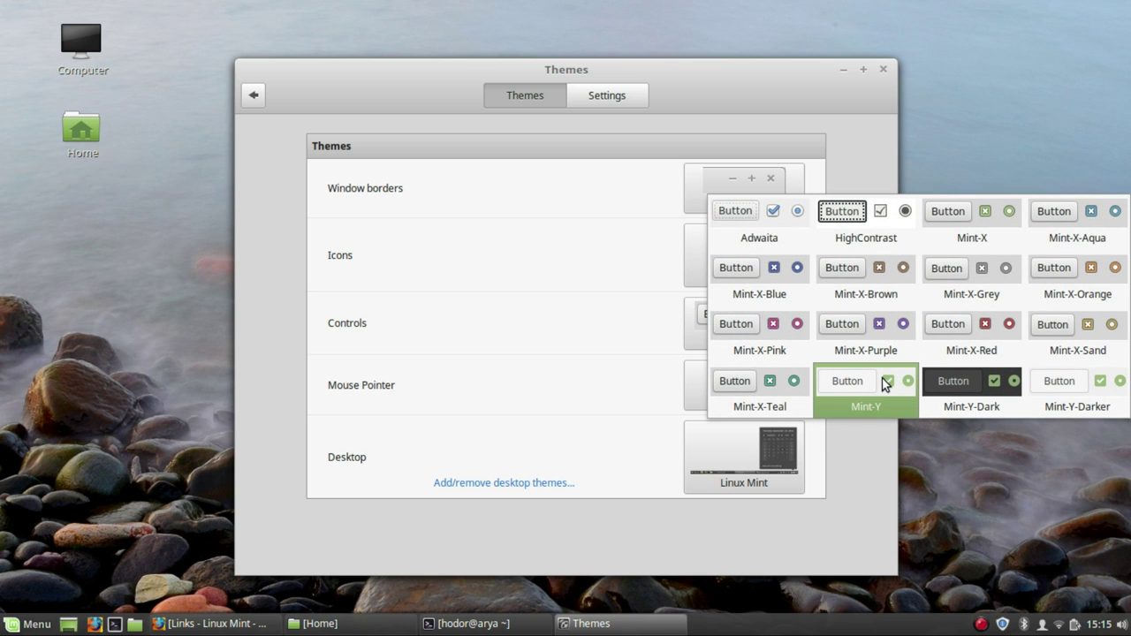
{"action": "left_click", "coordinate": [875, 503]}
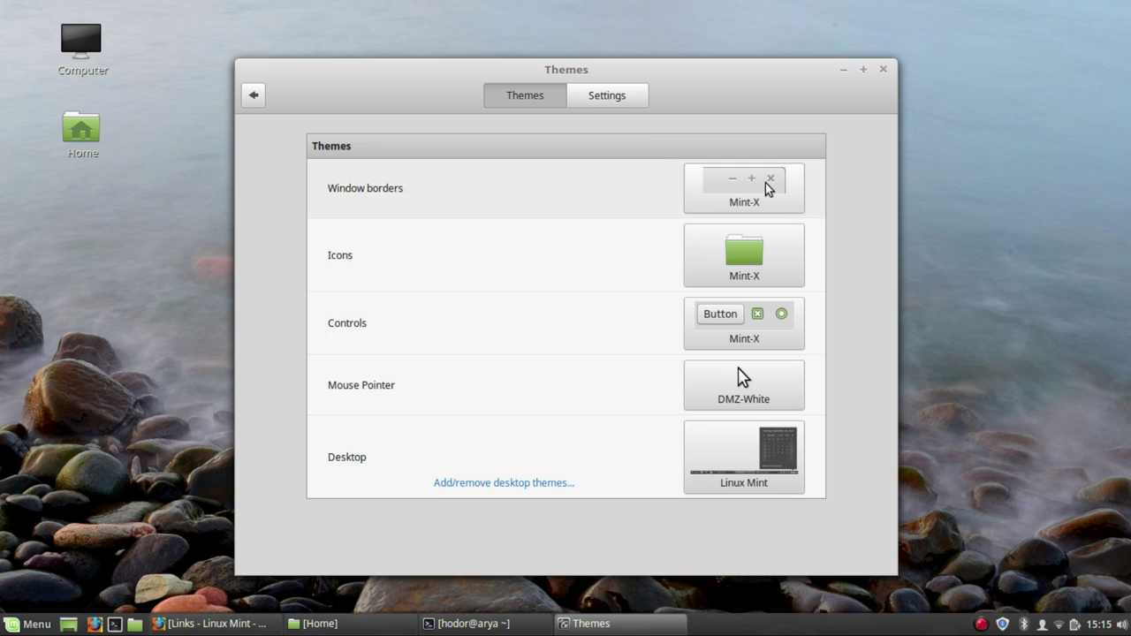
{"action": "left_click", "coordinate": [610, 99]}
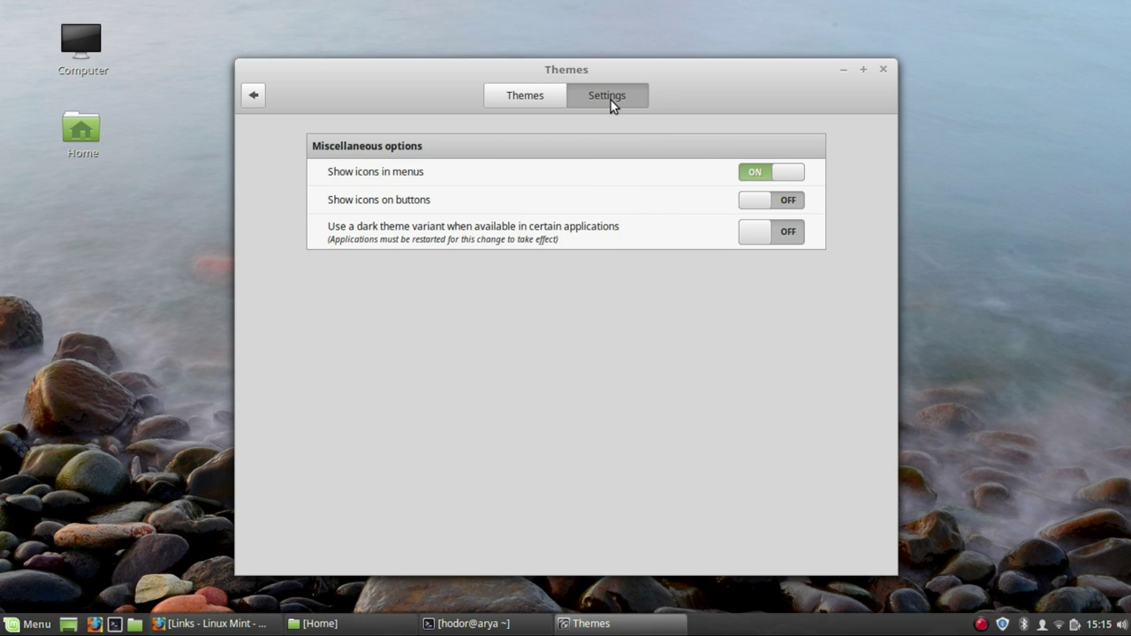
{"action": "left_click", "coordinate": [255, 97]}
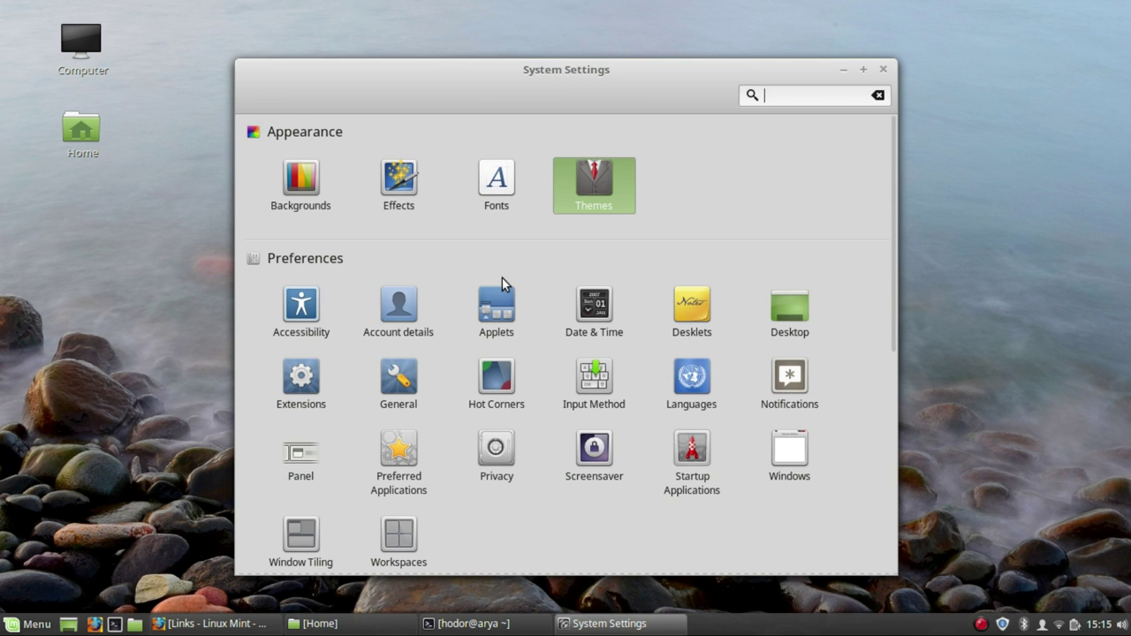
Step: Disable Support for NVIDIA Prime, mintUpload and mintwelcome in Startup Applications
{"action": "left_click", "coordinate": [687, 481]}
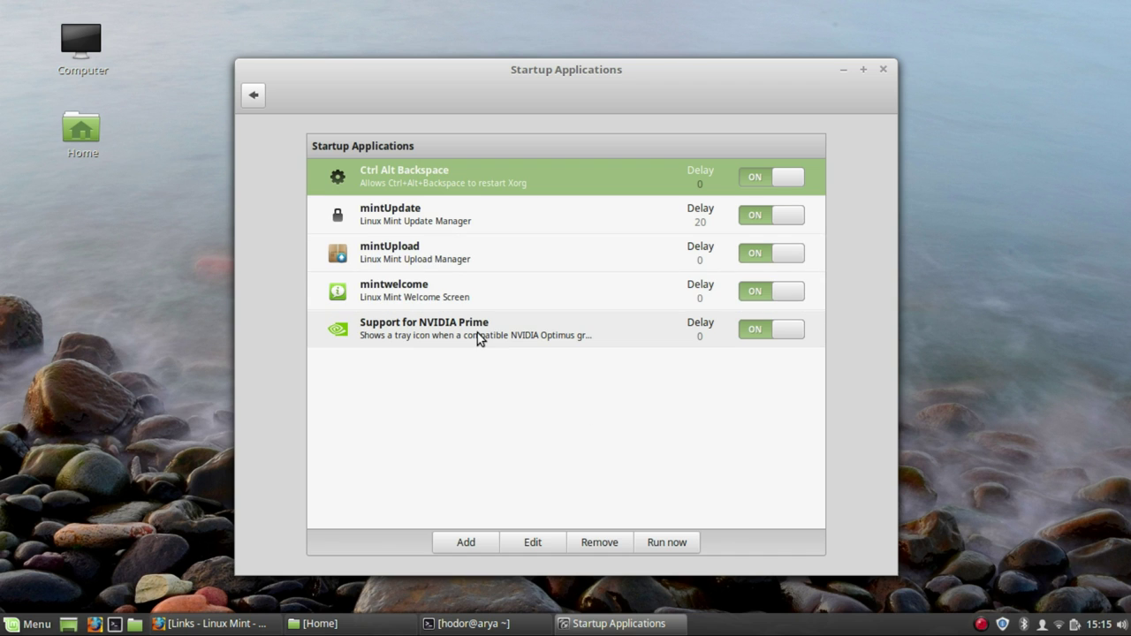
{"action": "left_click", "coordinate": [780, 333]}
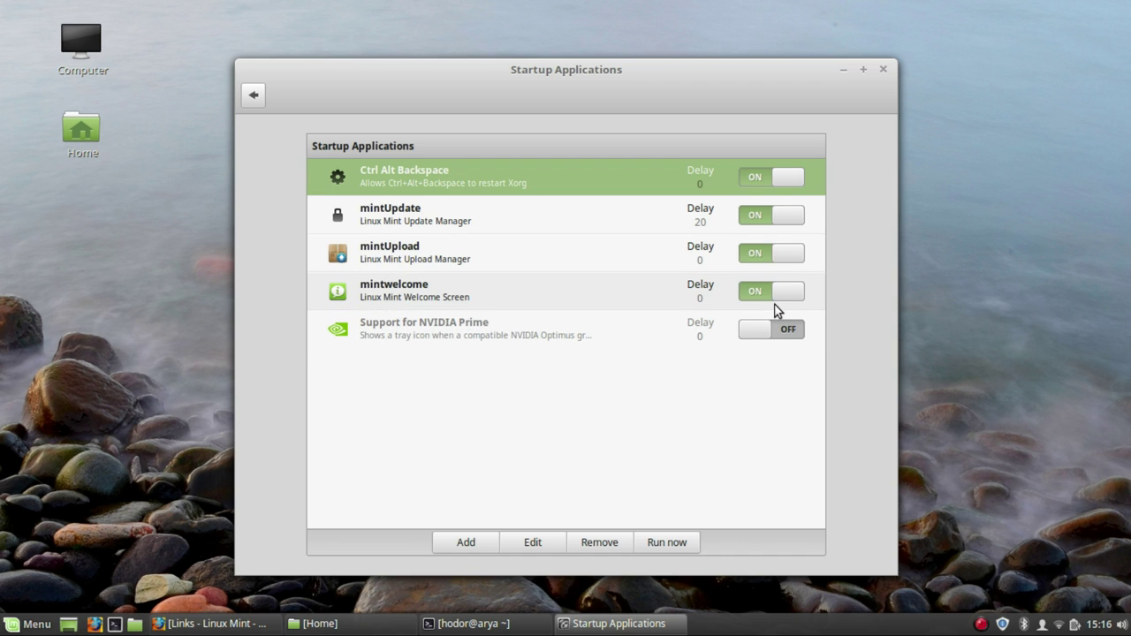
{"action": "left_click", "coordinate": [775, 305]}
{"action": "left_click", "coordinate": [777, 256]}
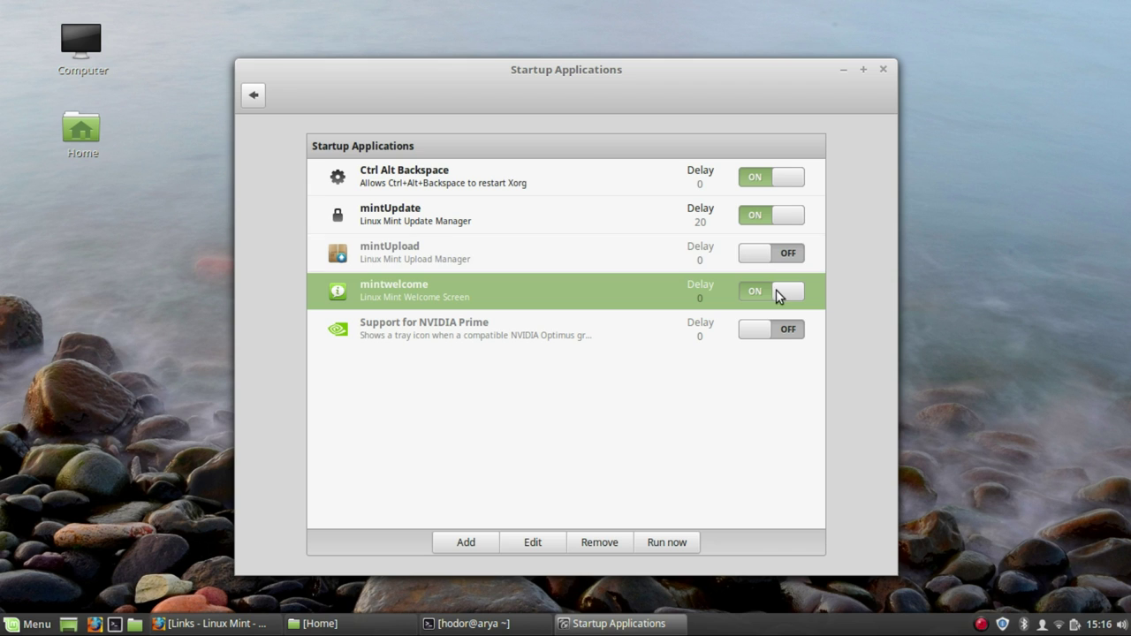
{"action": "left_click", "coordinate": [776, 293]}
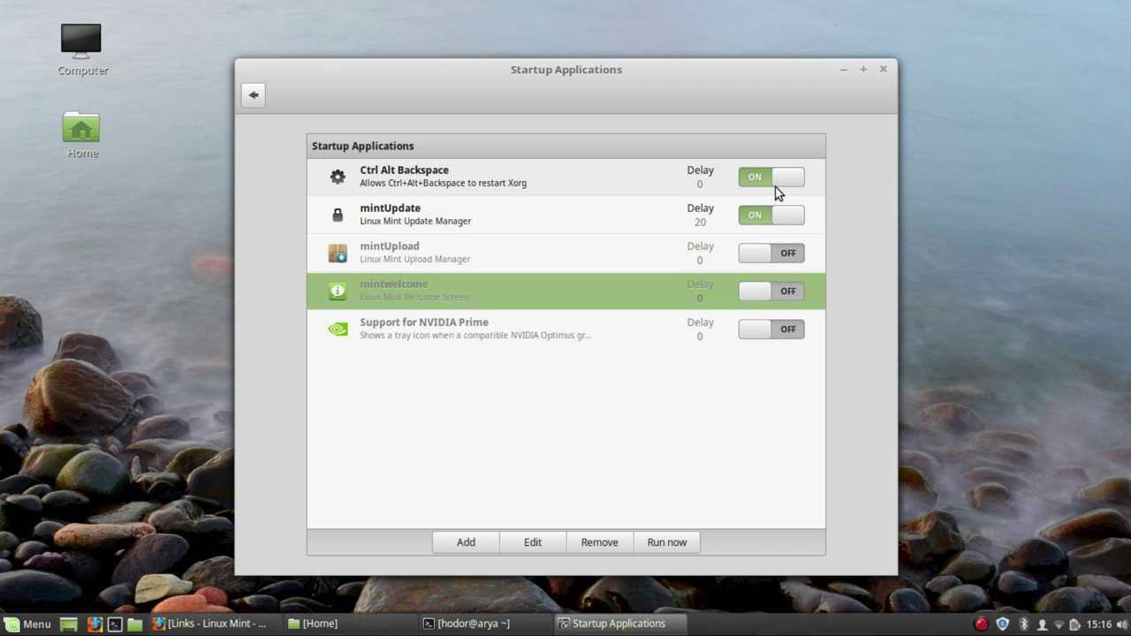
Step: Return to the System Settings overview and close the System Settings window
{"action": "left_click", "coordinate": [254, 95]}
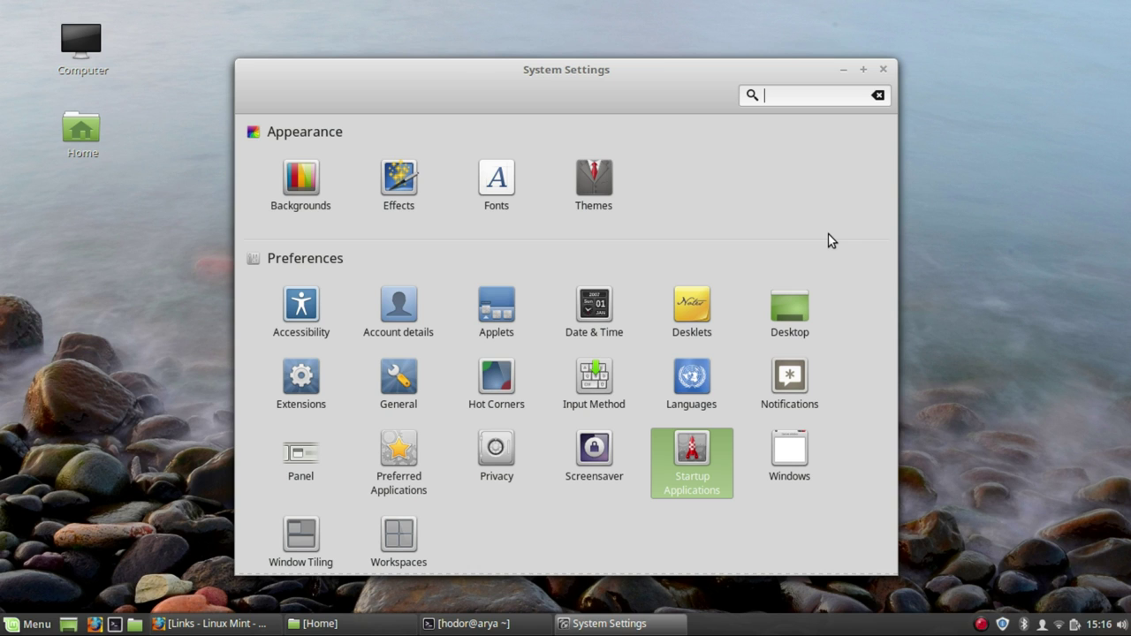
{"action": "left_click", "coordinate": [957, 225]}
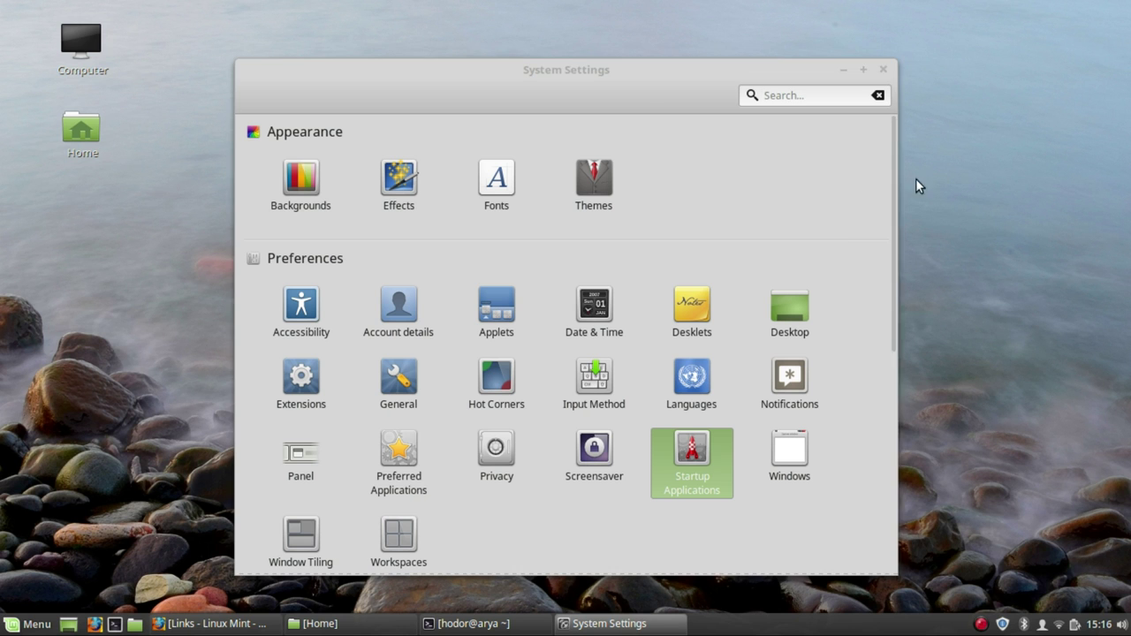
{"action": "left_click", "coordinate": [887, 72]}
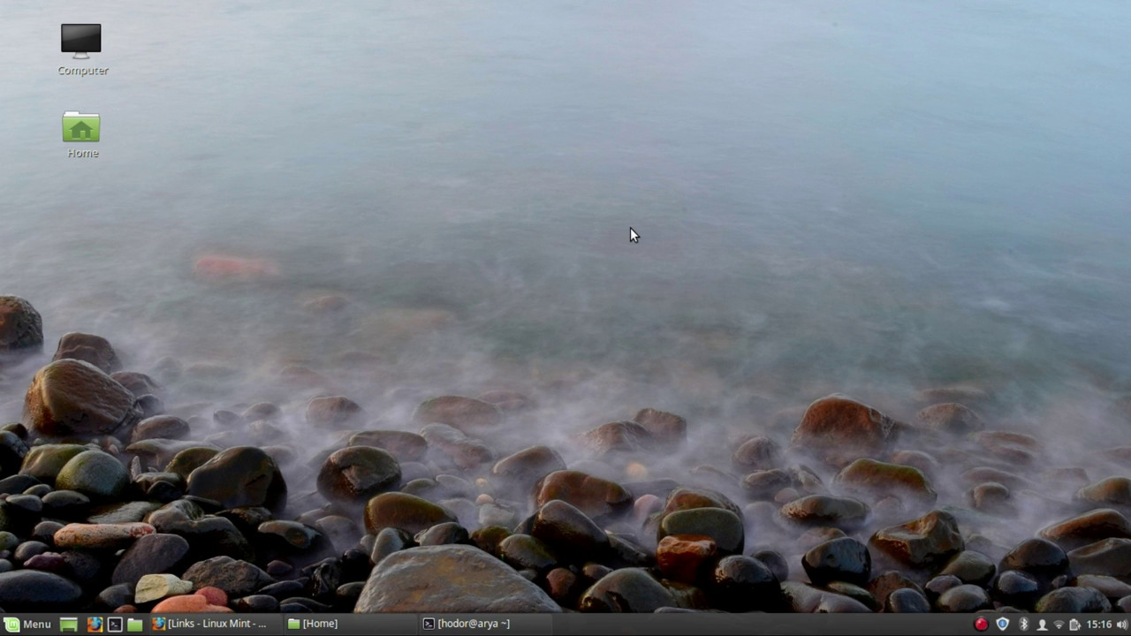
Step: Restore Firefox and go to the linuxmint.com home page
{"action": "left_click", "coordinate": [198, 623]}
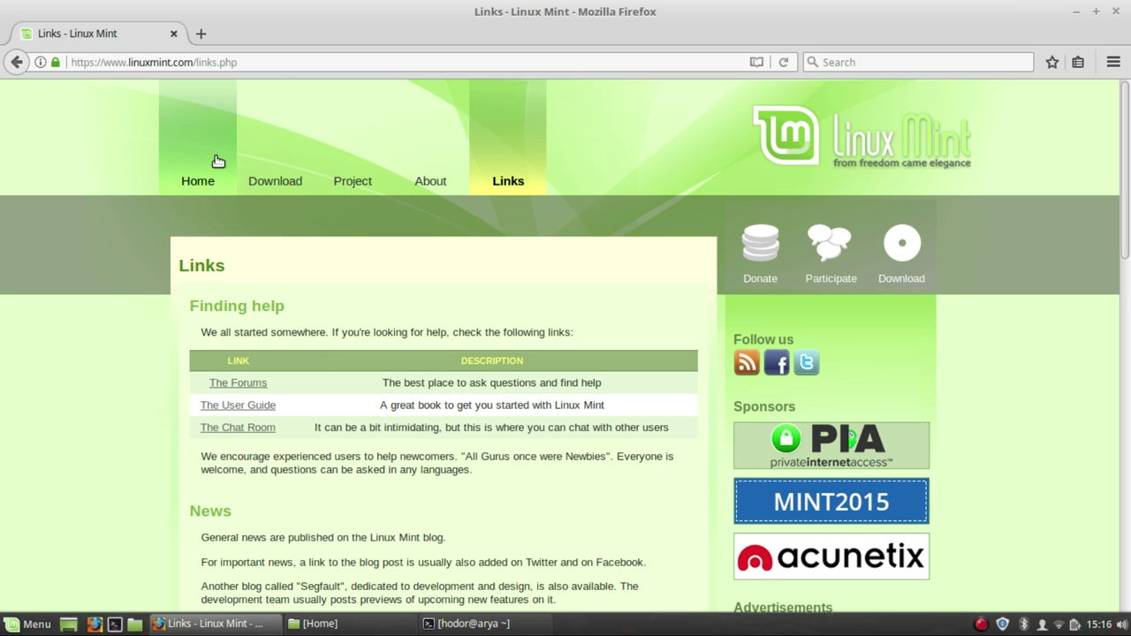
{"action": "left_click", "coordinate": [217, 162]}
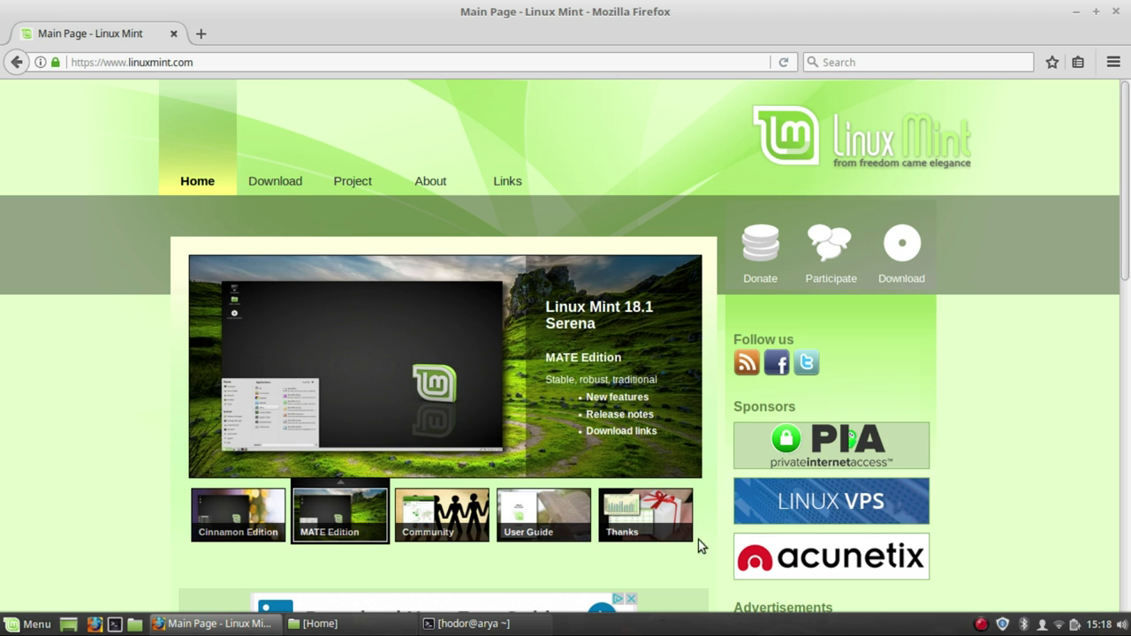
Step: Close the Firefox window
{"action": "left_click", "coordinate": [1116, 13]}
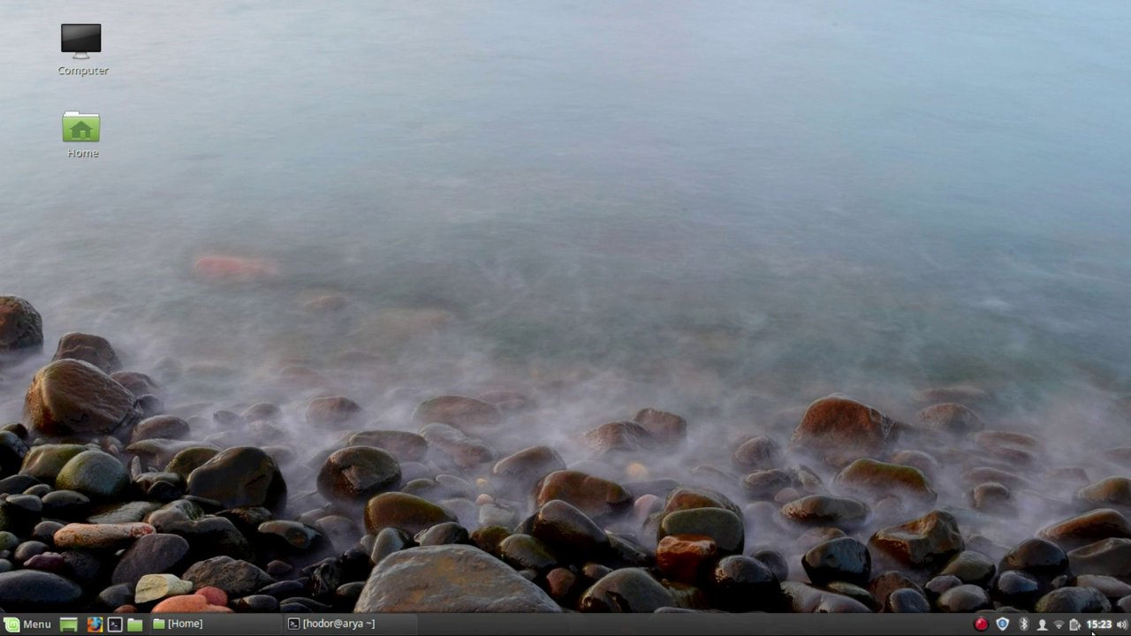
Step: View the panel calendar, then show the Internet category in the application menu
{"action": "left_click", "coordinate": [1096, 626]}
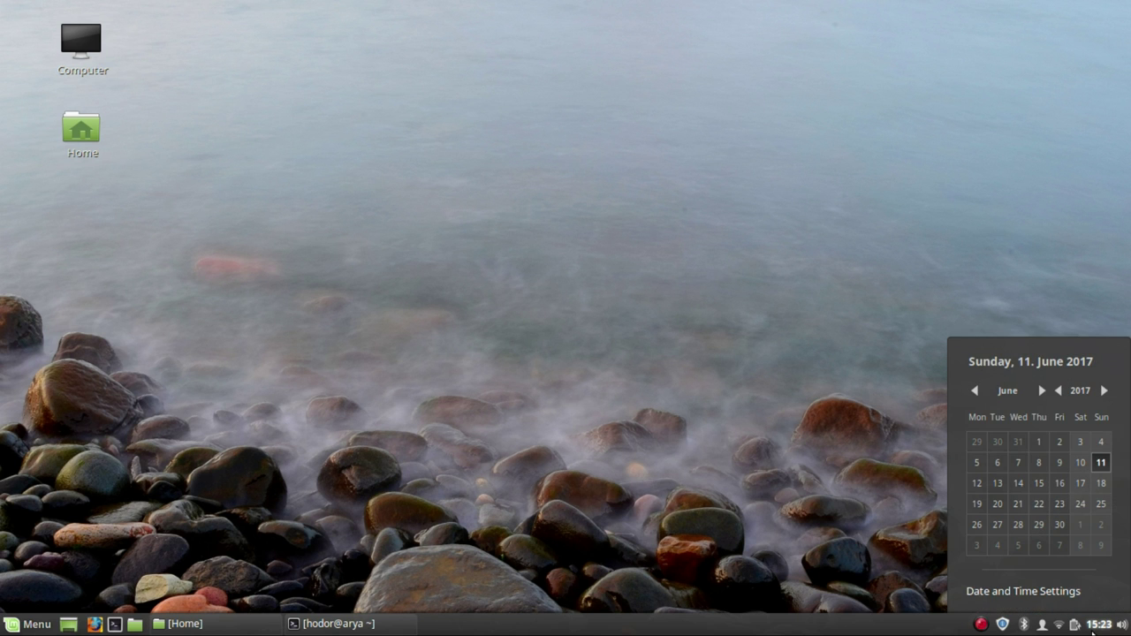
{"action": "left_click", "coordinate": [651, 552]}
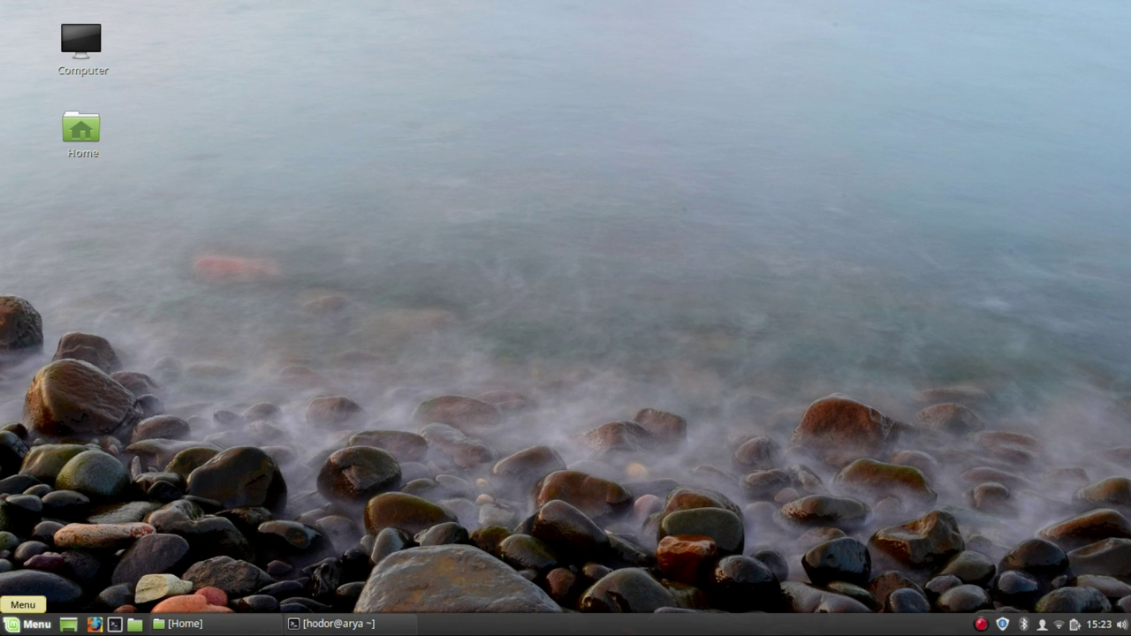
{"action": "left_click", "coordinate": [31, 623]}
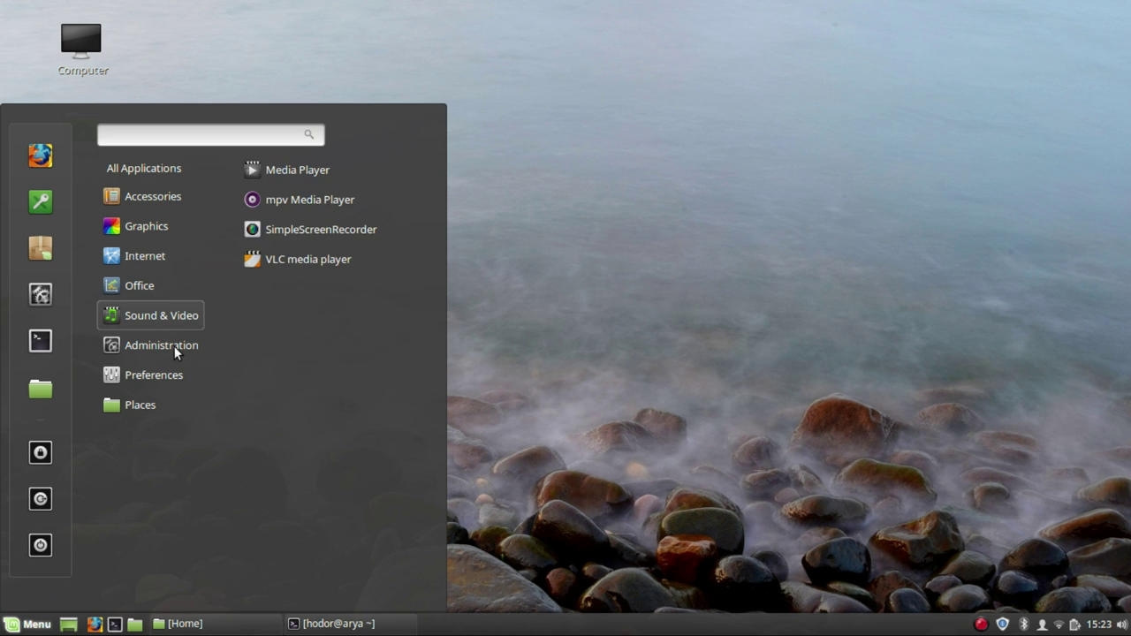
{"action": "mouse_move", "coordinate": [176, 349]}
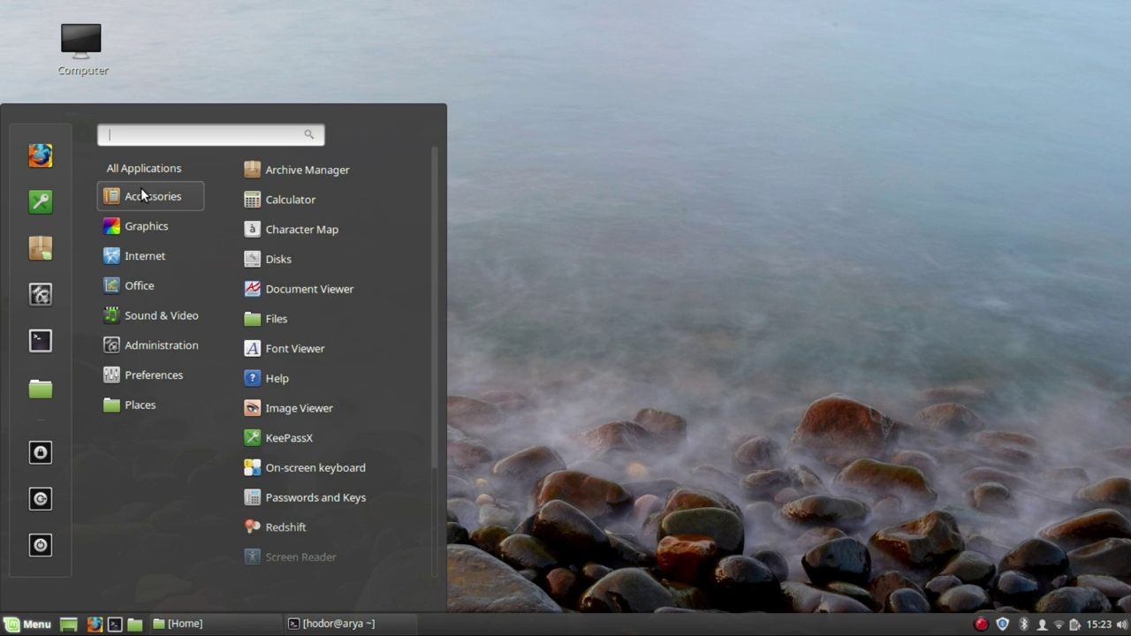
{"action": "mouse_move", "coordinate": [148, 259]}
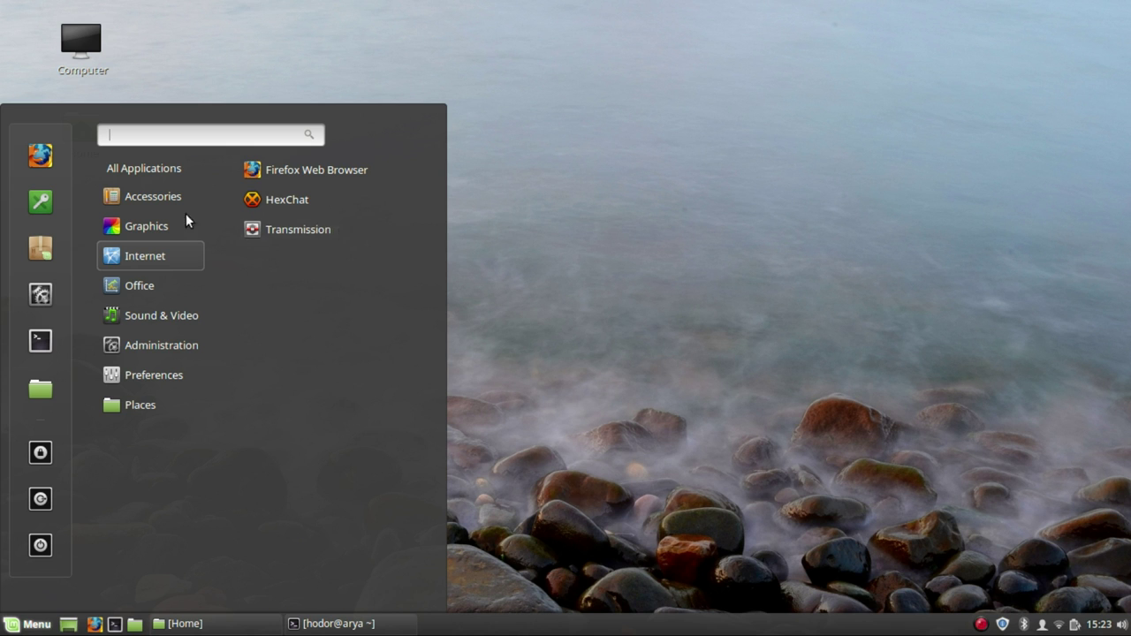
Step: Close the application menu to leave the desktop clear
{"action": "left_click", "coordinate": [622, 238]}
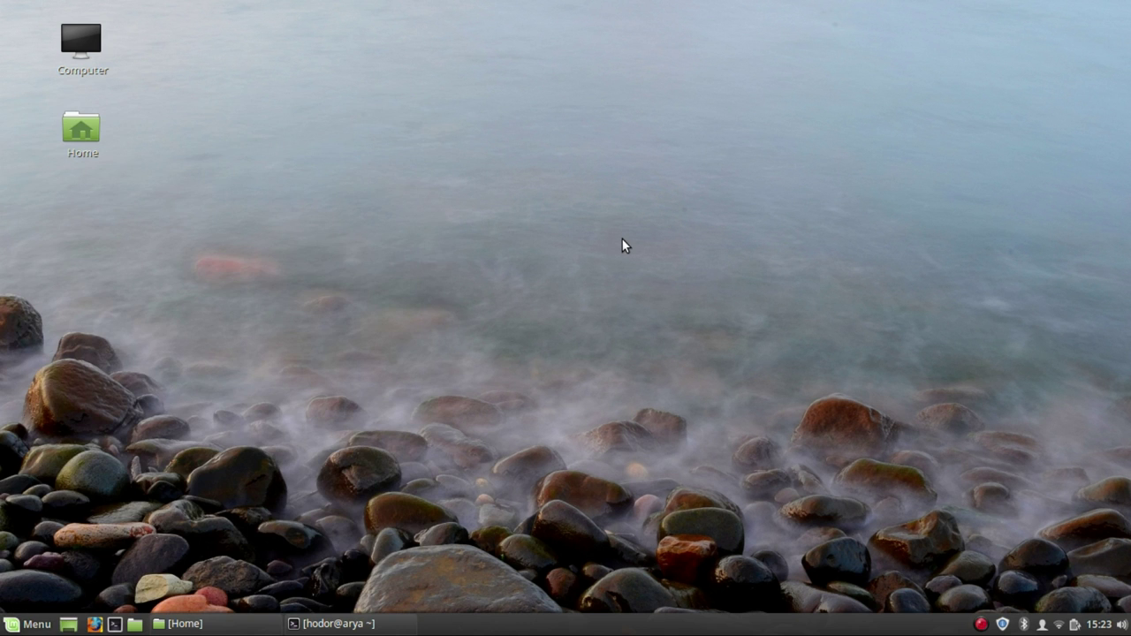